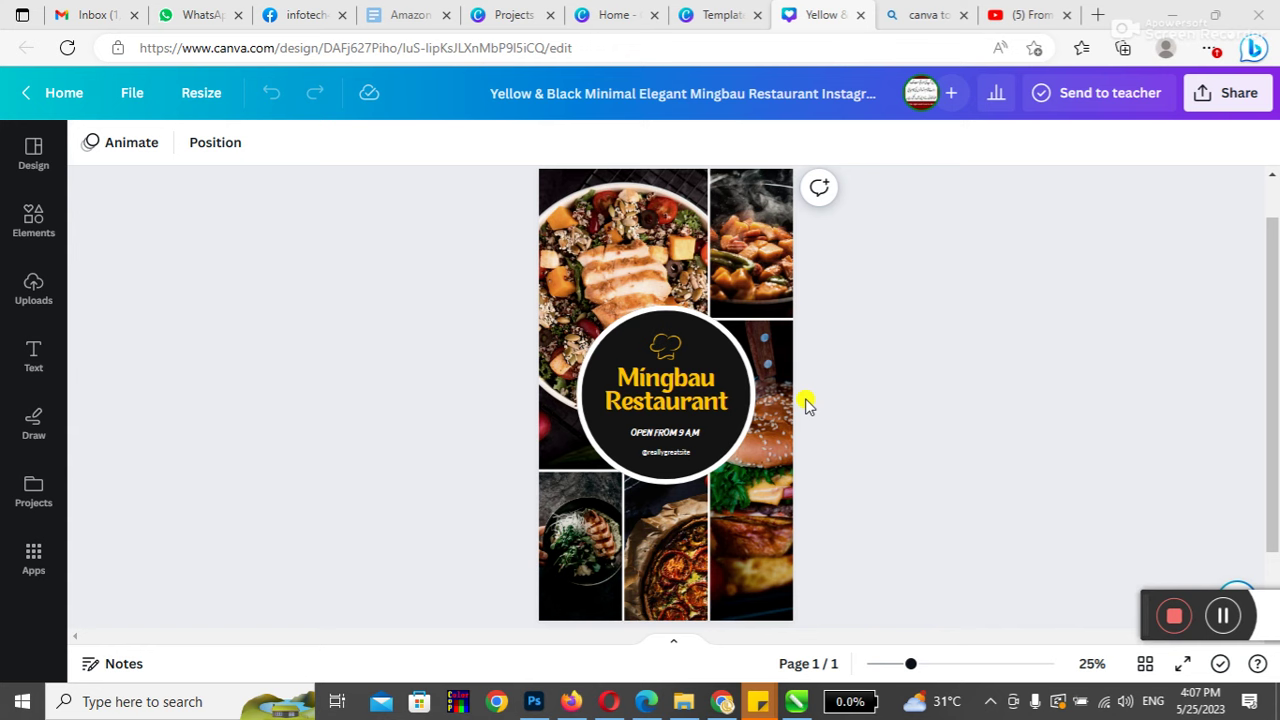
click(685, 278)
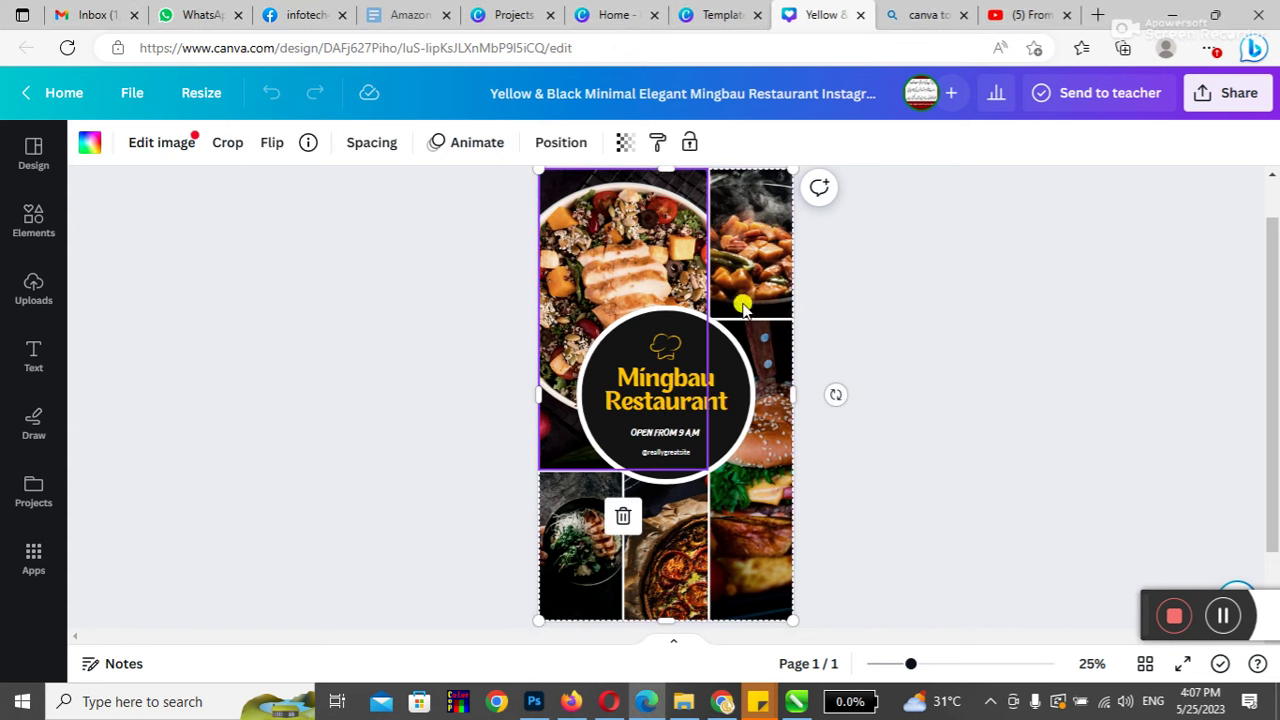
click(676, 390)
click(724, 432)
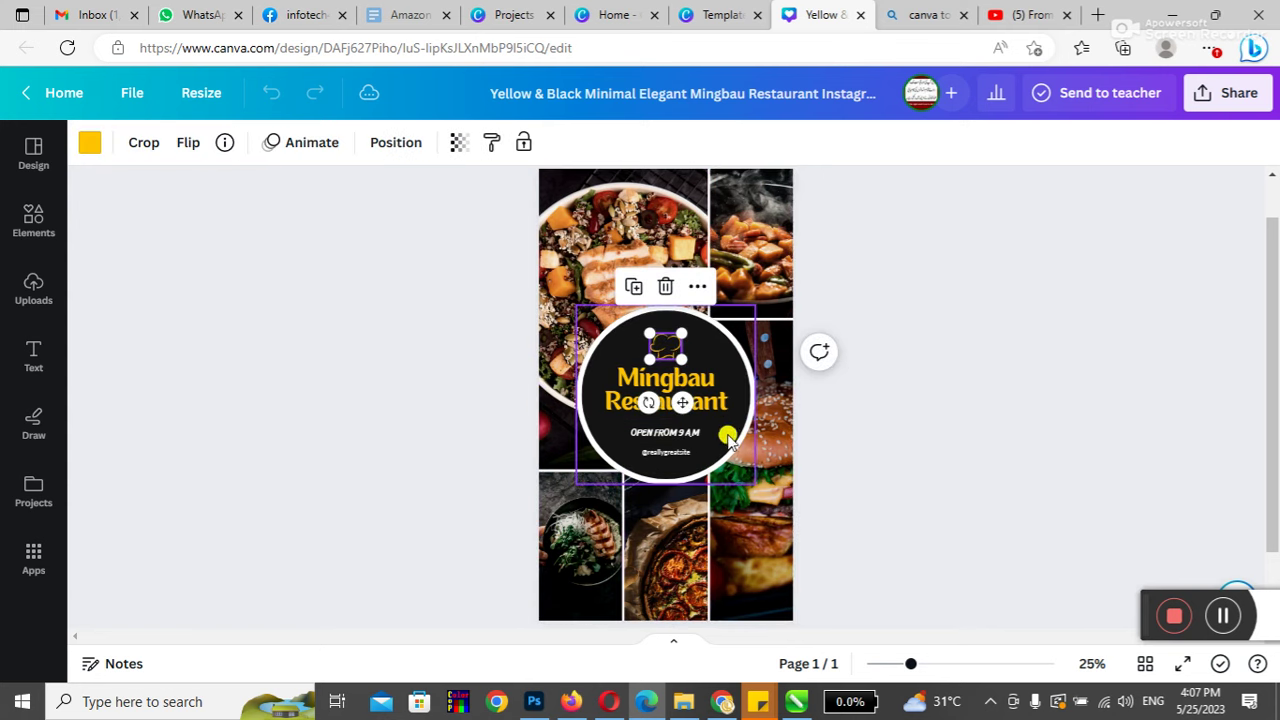
click(852, 444)
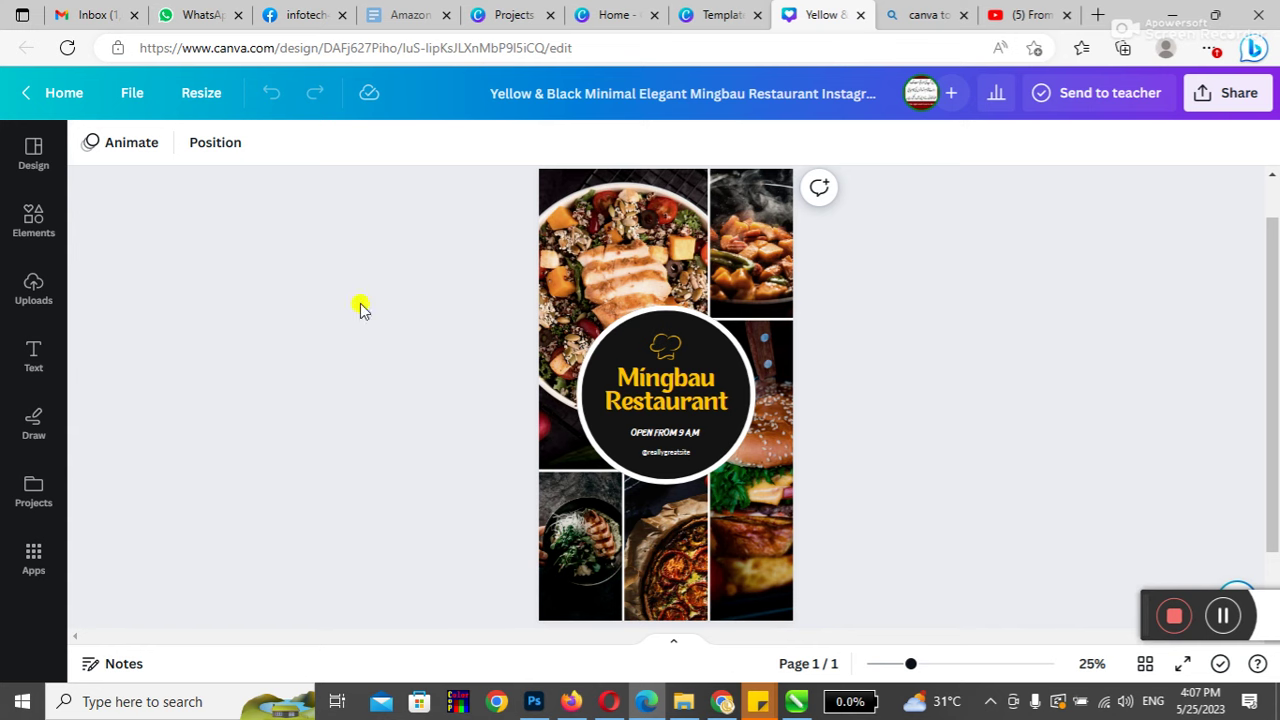
Download the restaurant story design as a PDF Print file with the CMYK (best for professional printing) color profile.
click(131, 94)
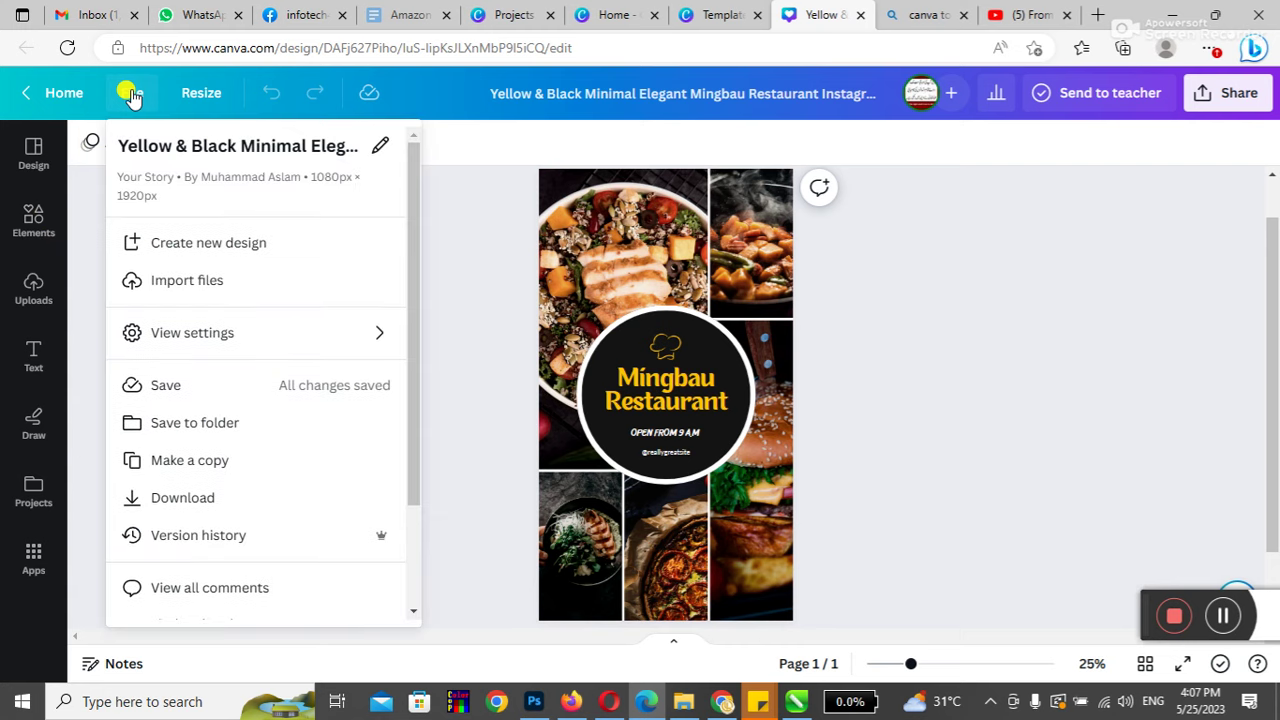
click(190, 496)
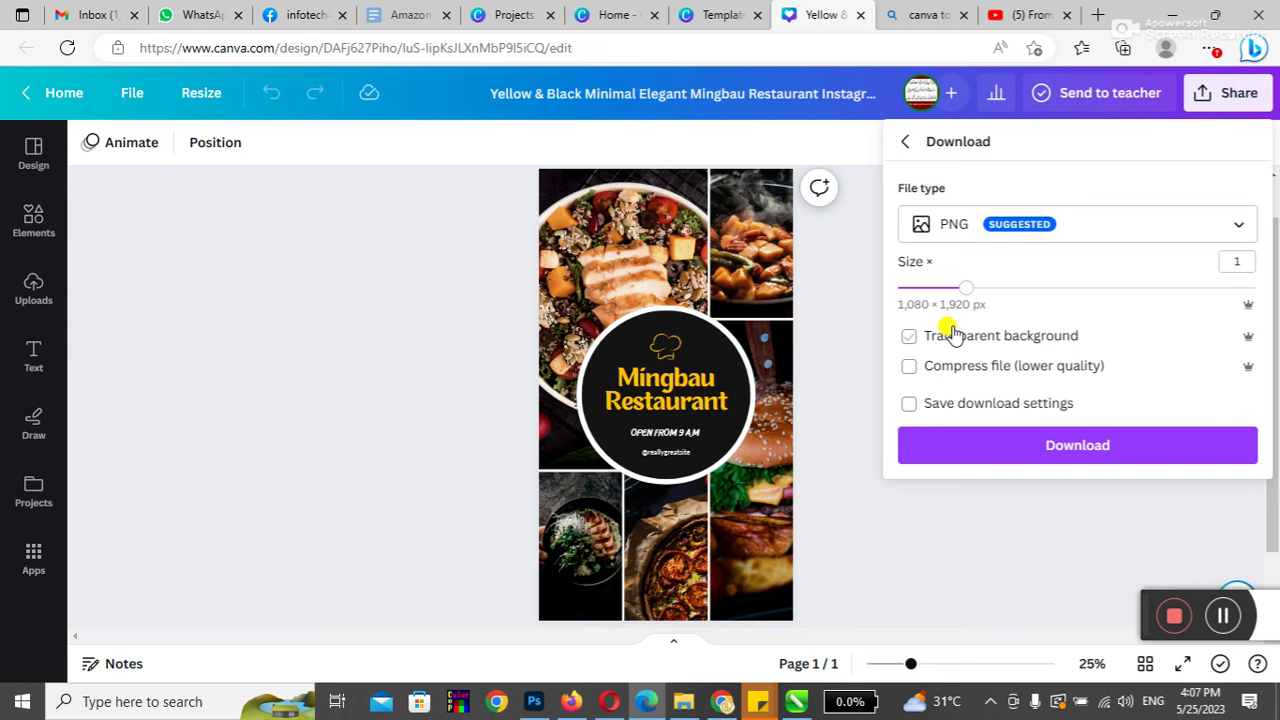
click(953, 229)
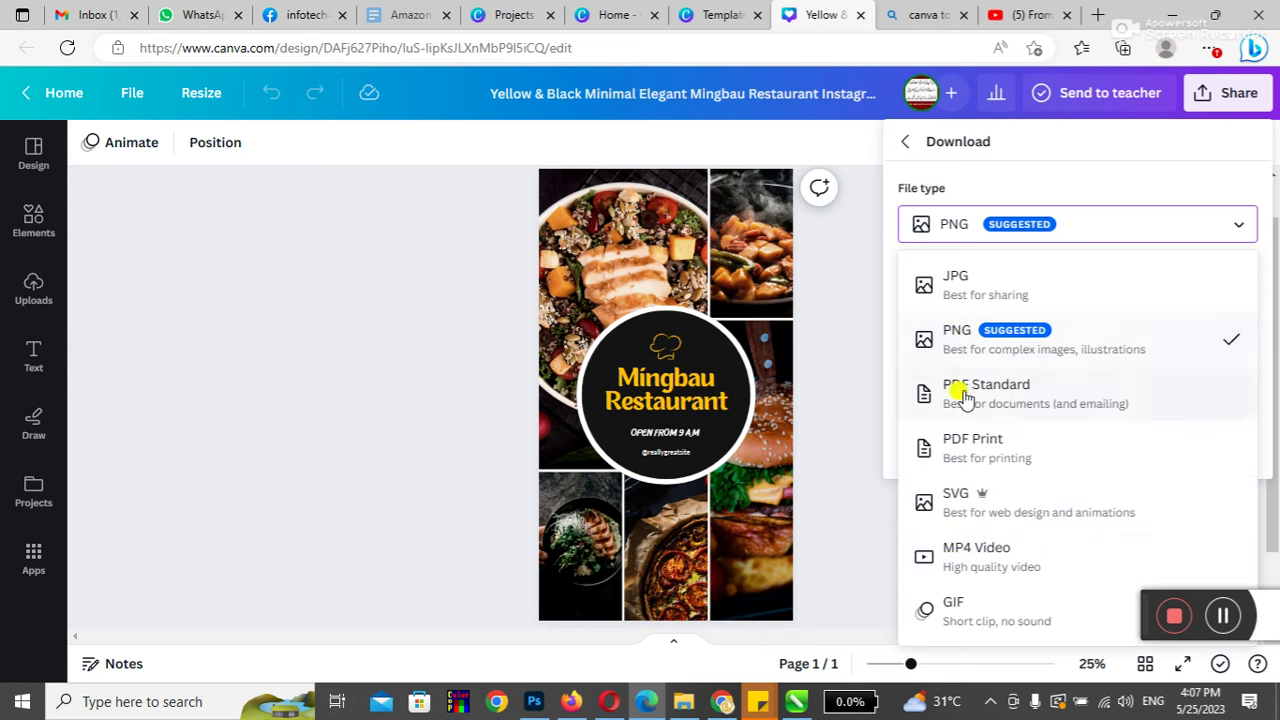
click(983, 456)
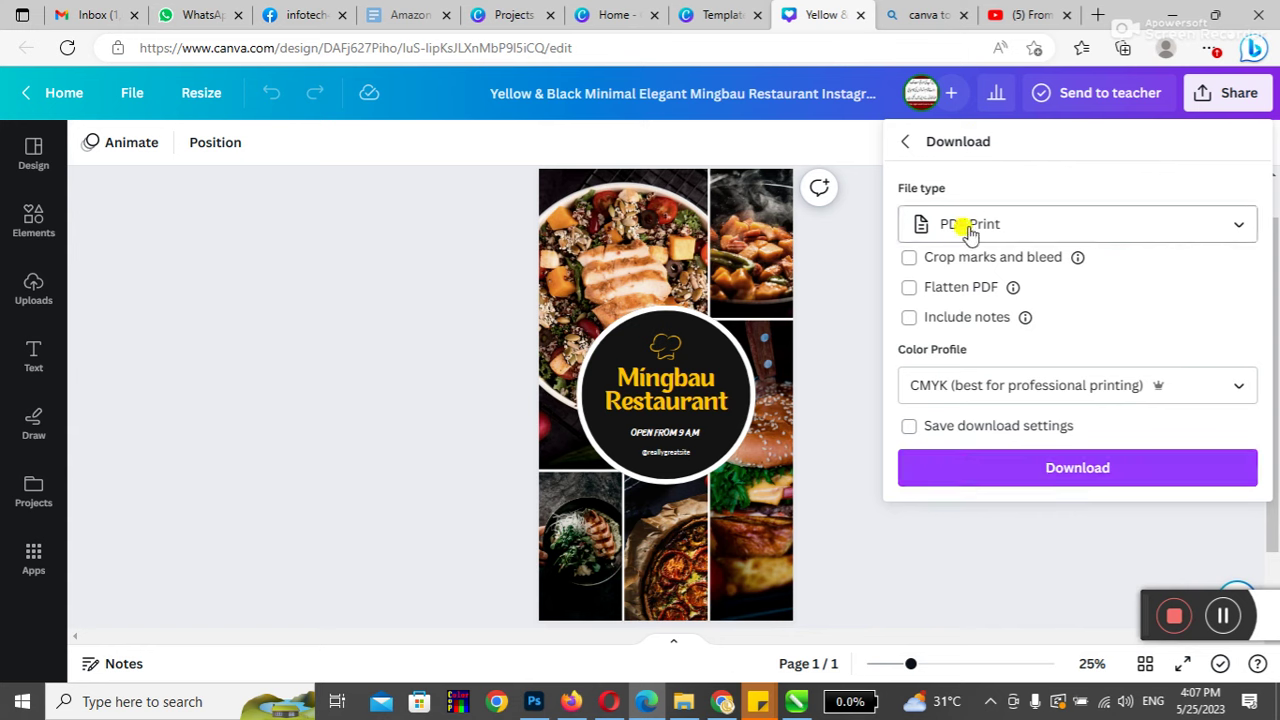
click(960, 390)
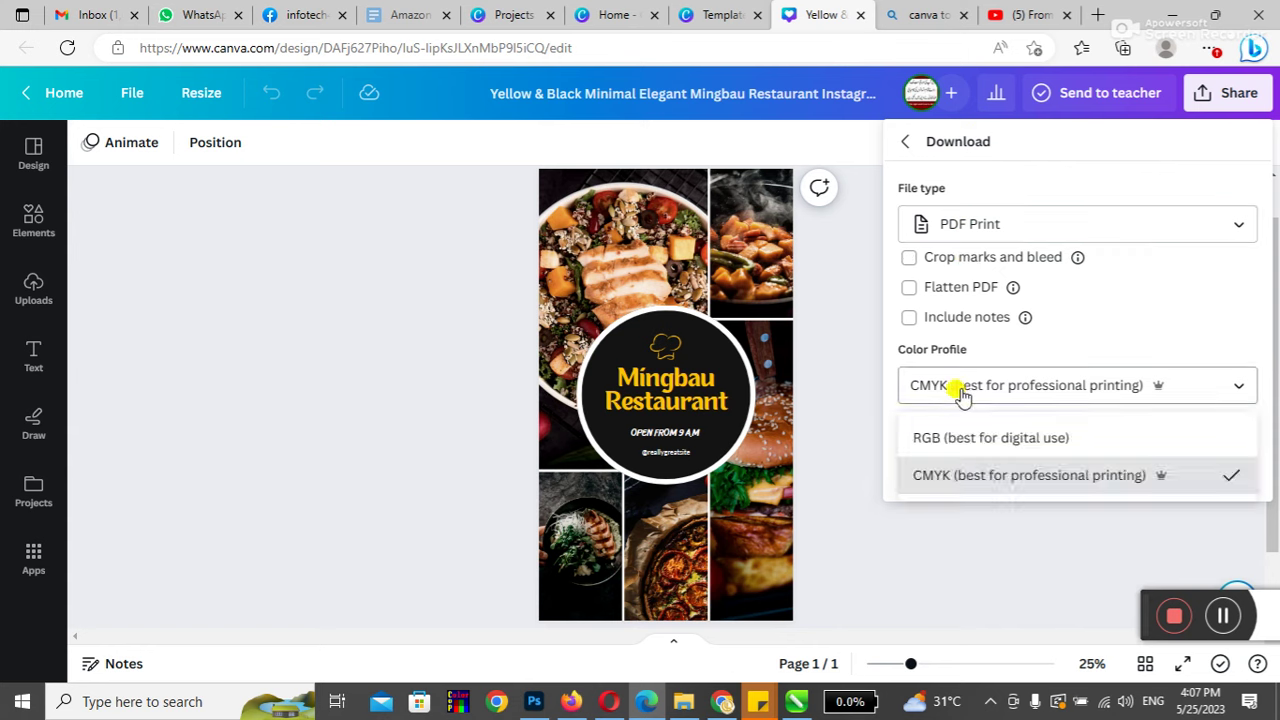
click(954, 437)
click(958, 390)
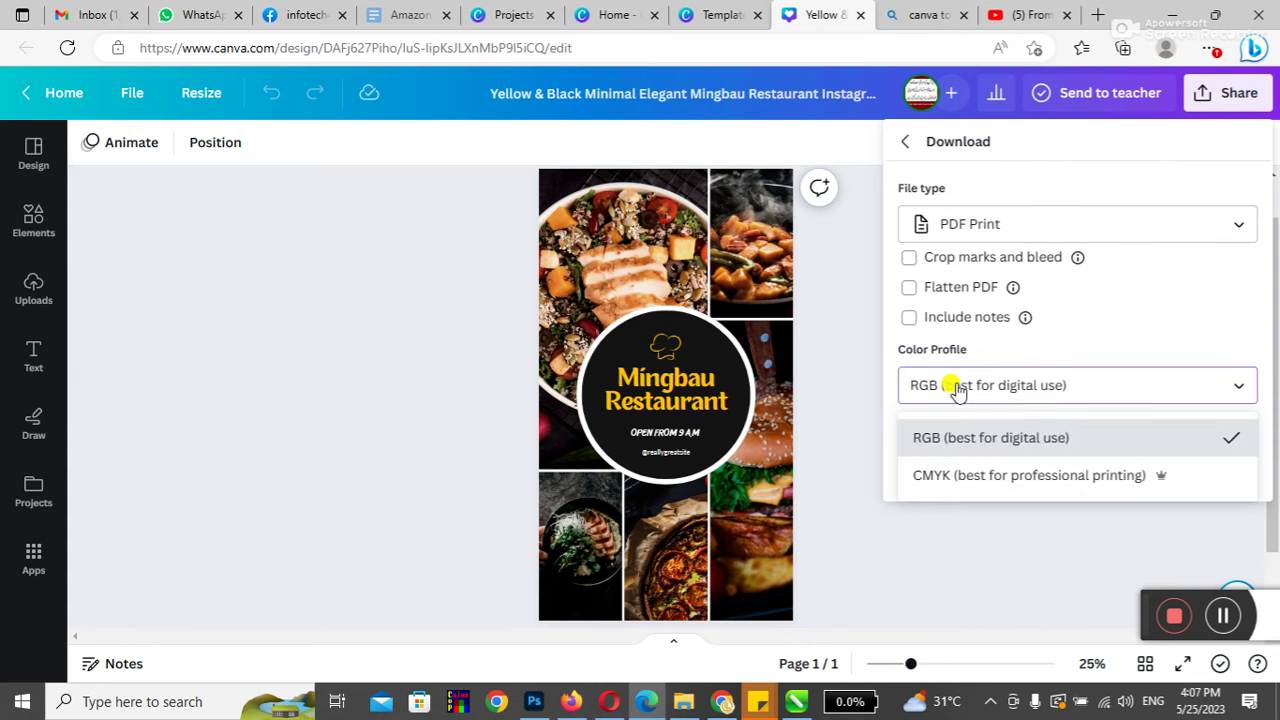
click(958, 476)
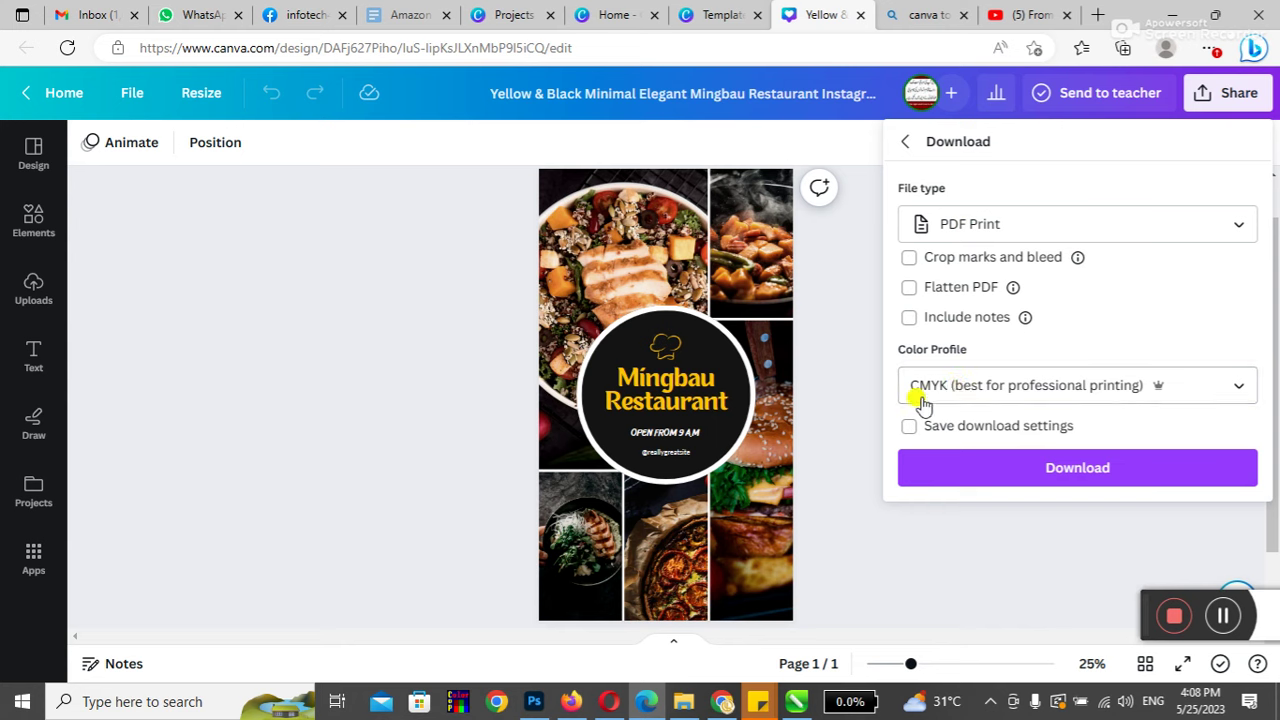
click(1072, 468)
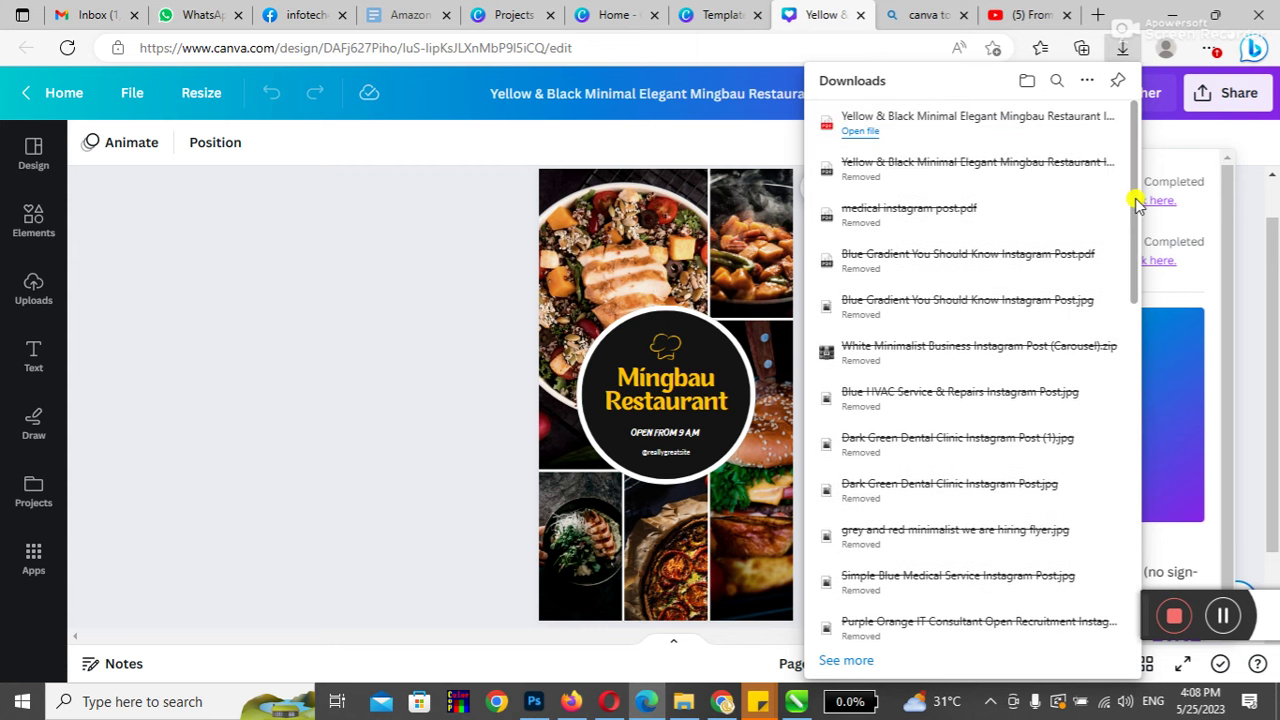
Show the downloaded restaurant story PDF in the Downloads folder and look through that folder's newest files.
click(1047, 124)
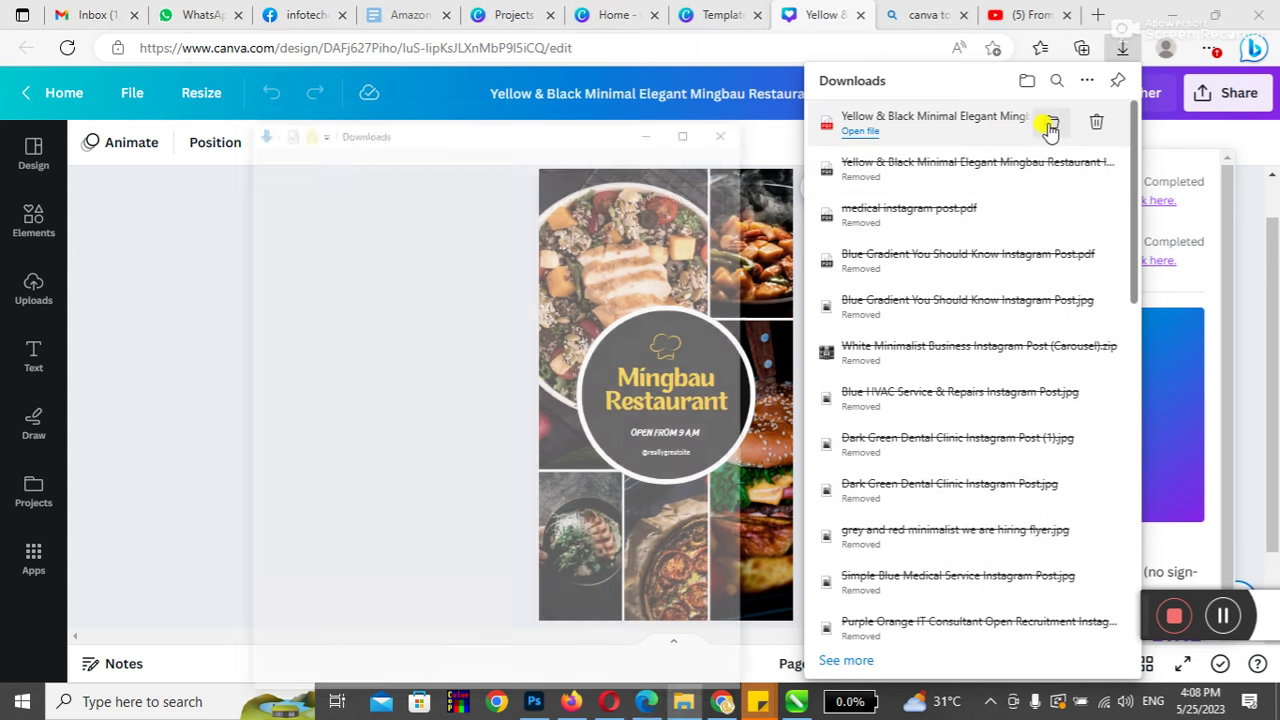
click(669, 38)
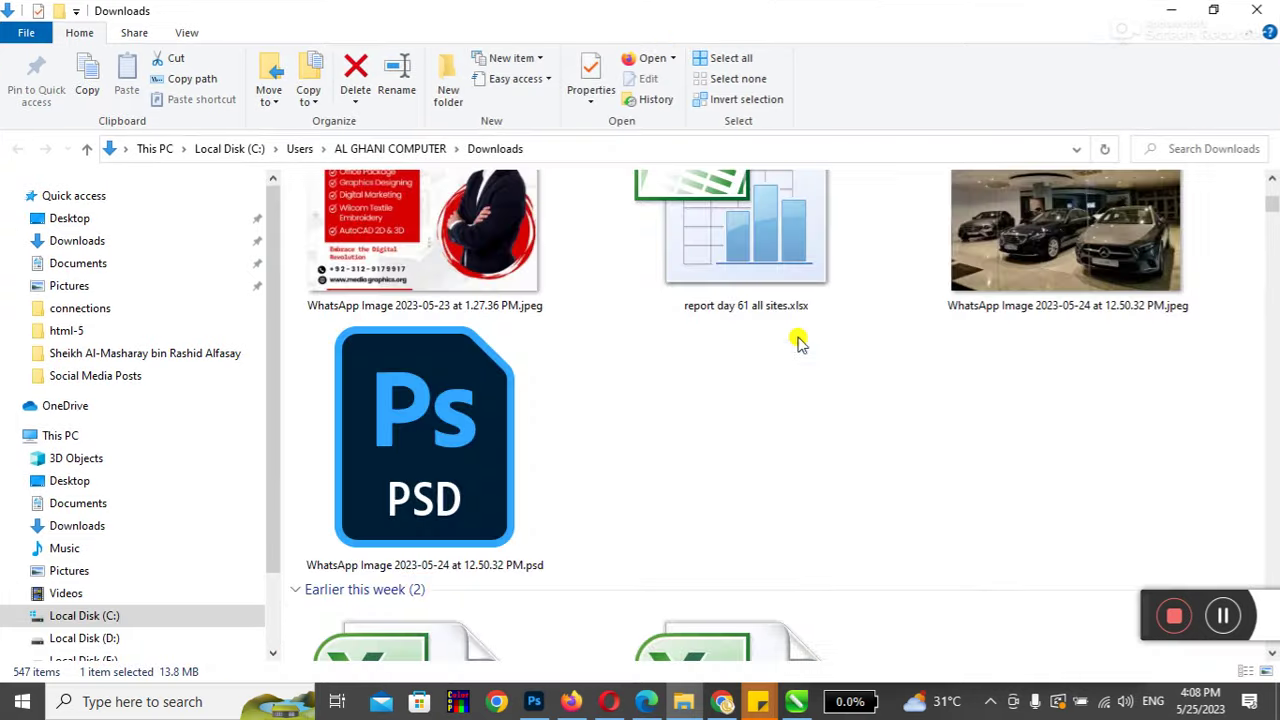
scroll(797, 340, up, 5)
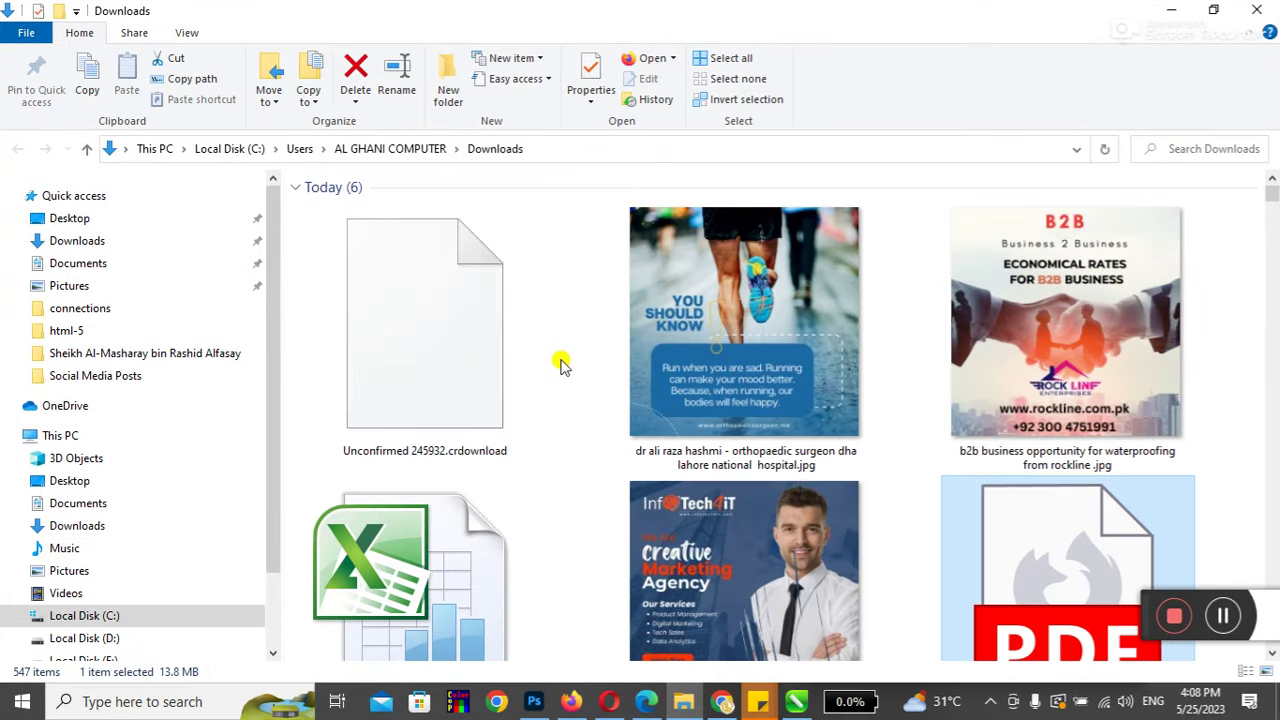
Switch to CorelDRAW and create a new single-page A4 portrait document in CMYK at 300 dpi.
click(798, 703)
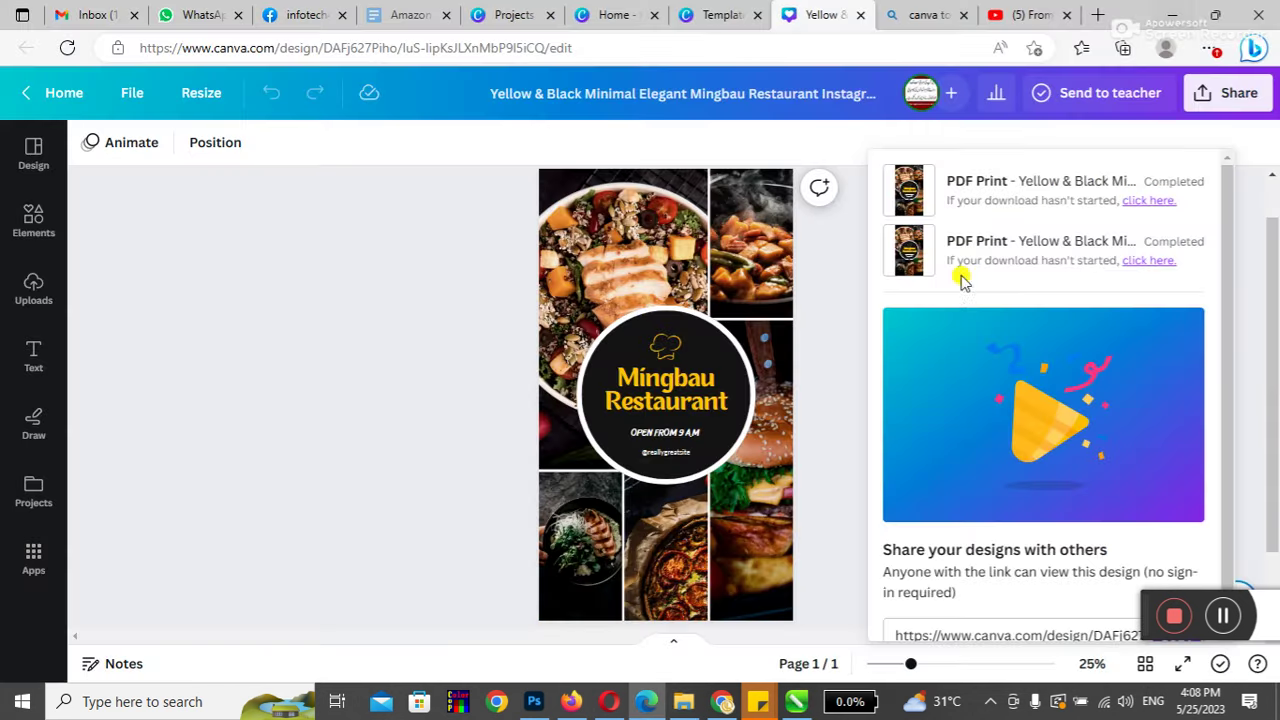
click(1170, 10)
click(797, 705)
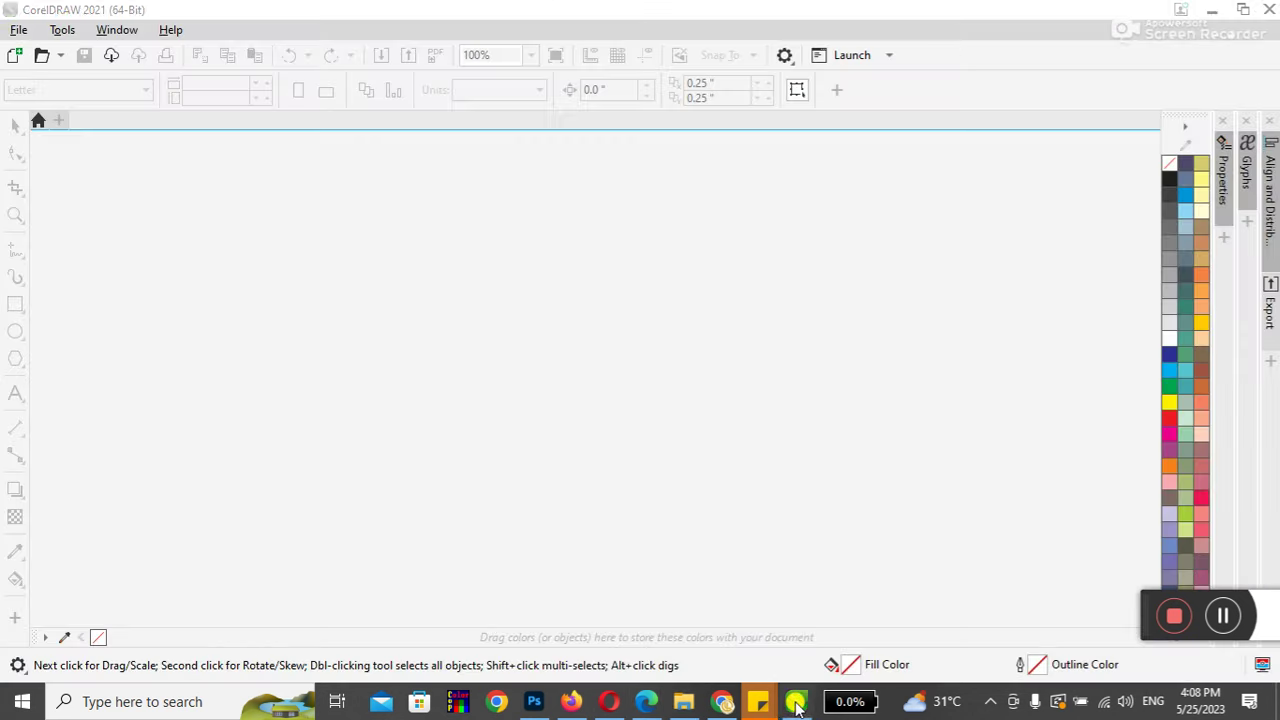
click(14, 55)
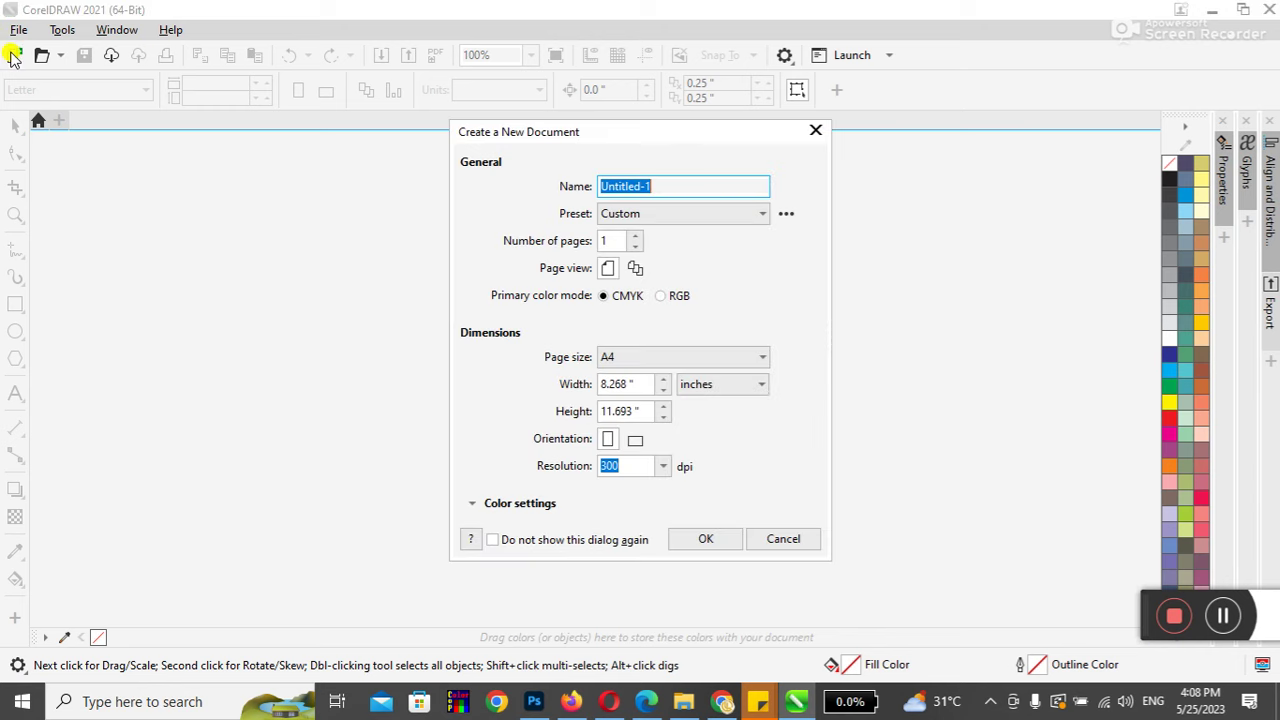
click(690, 538)
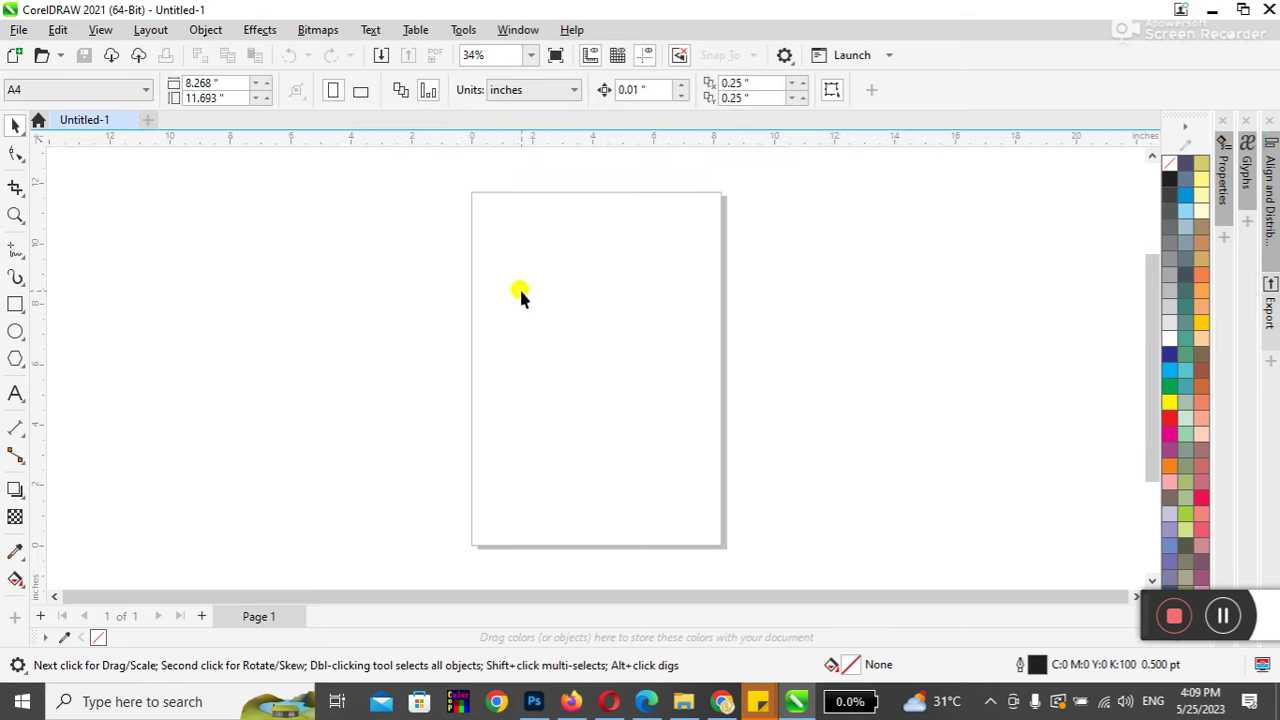
Import the "Yellow & Black Minimal Elegant Mingbau Restaurant Instagram Story" PDF from Downloads, with its text imported as Text.
click(18, 29)
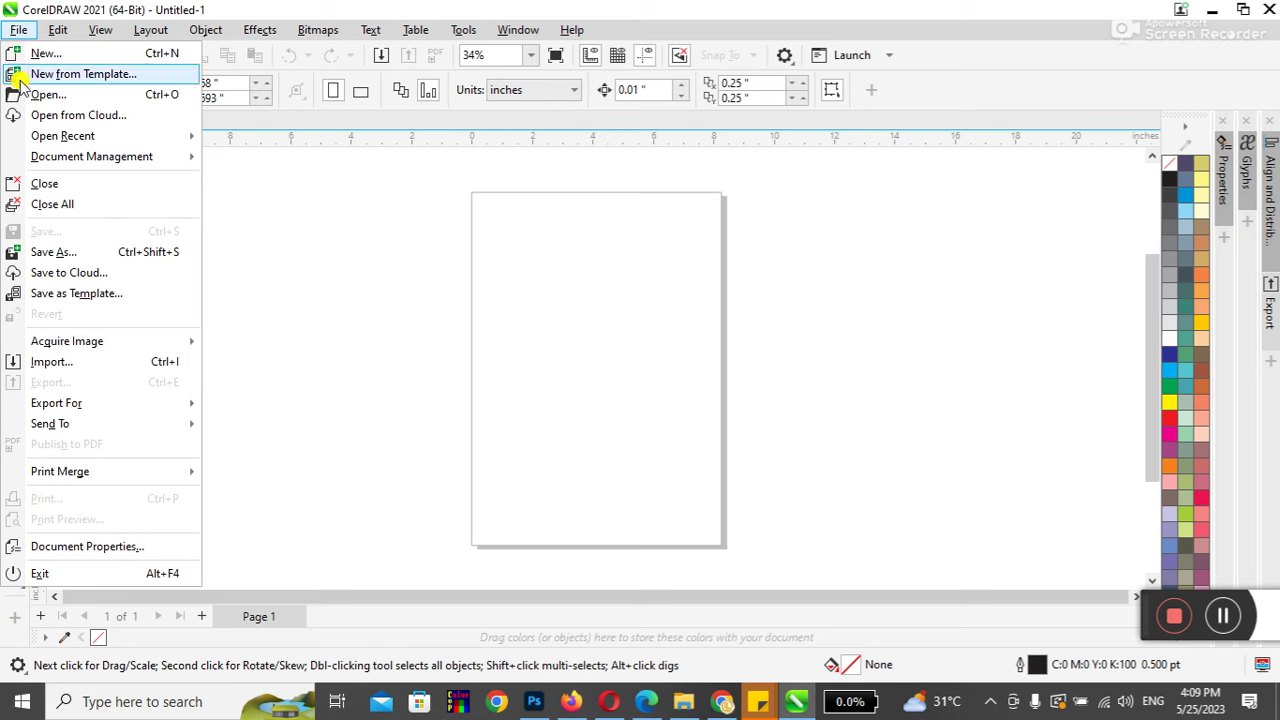
click(104, 365)
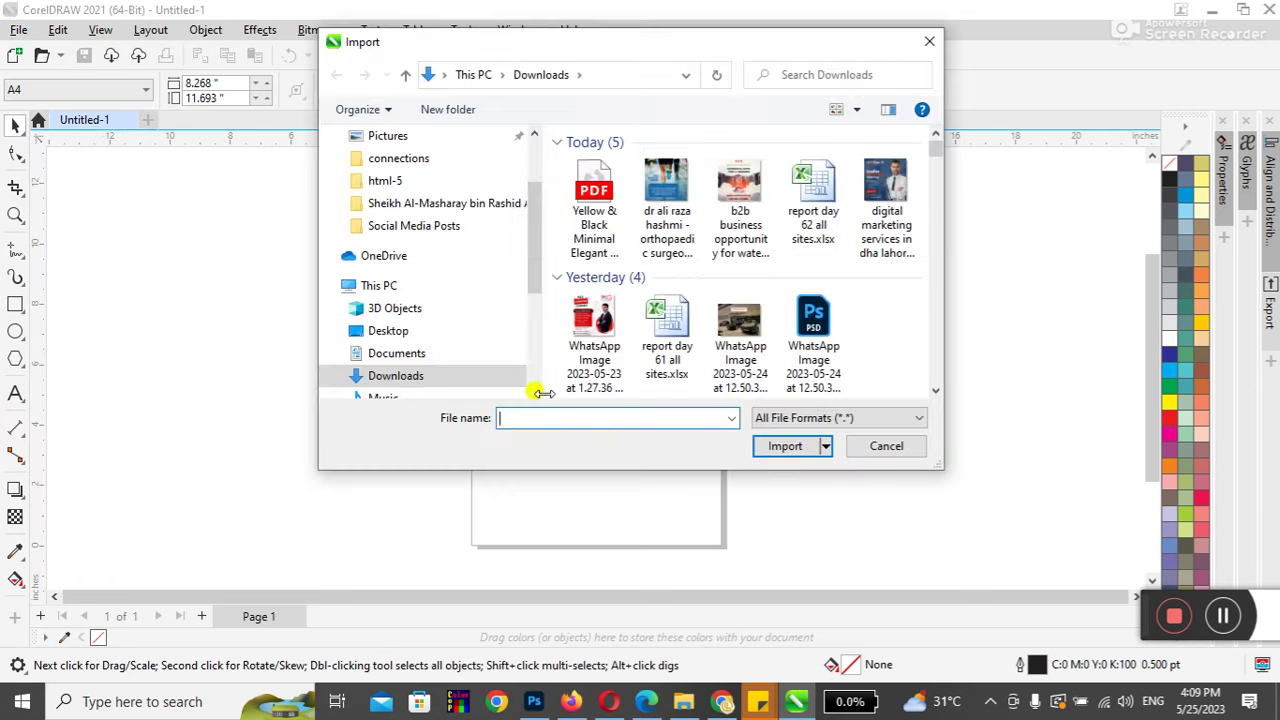
drag(533, 262, 531, 200)
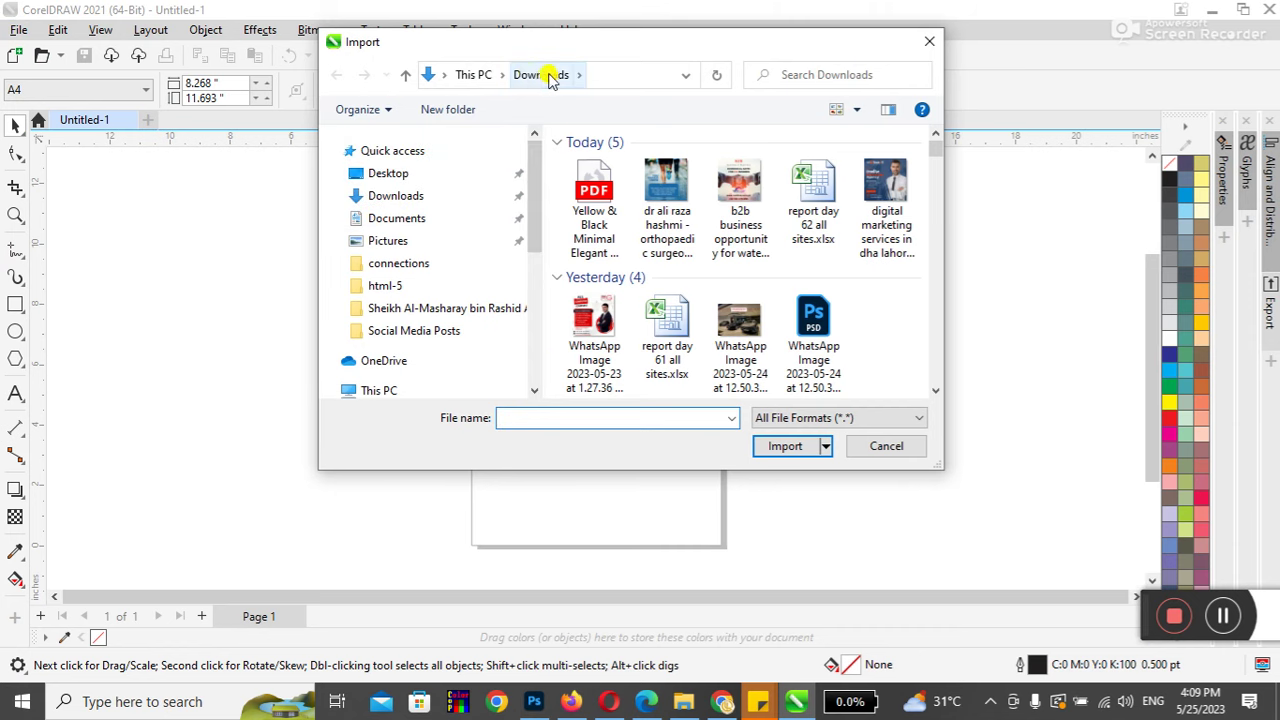
click(605, 213)
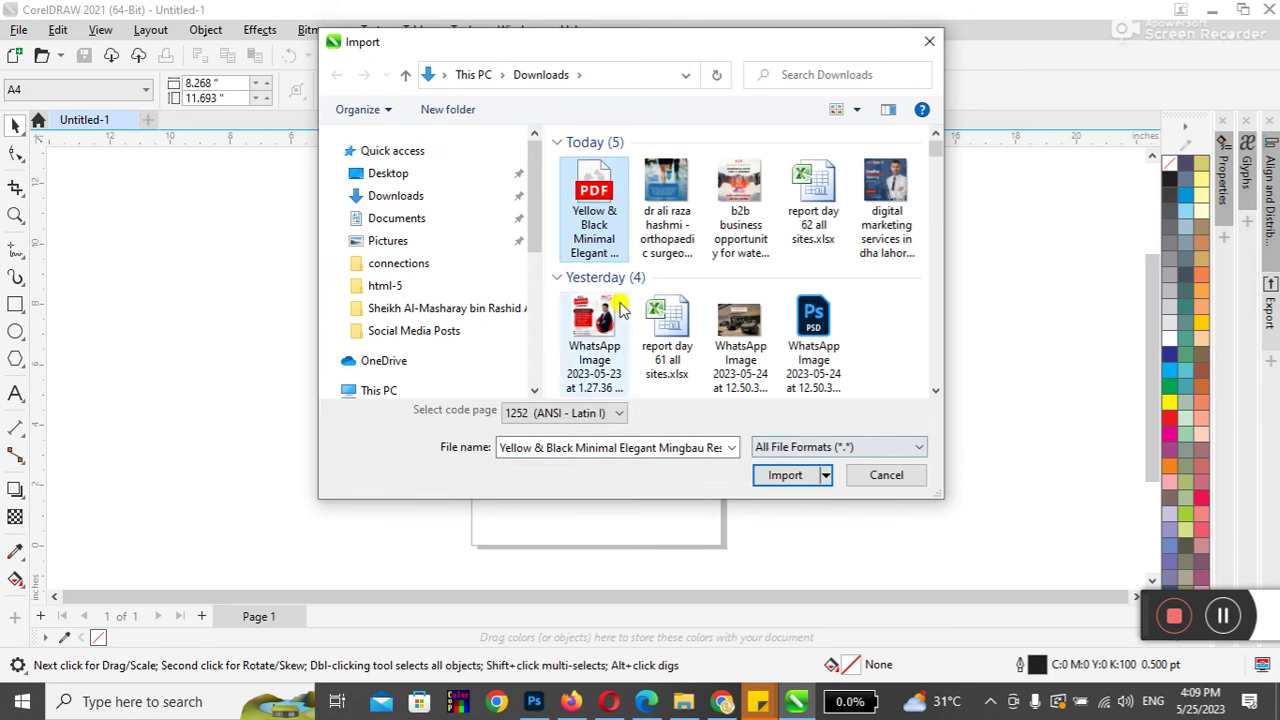
click(786, 476)
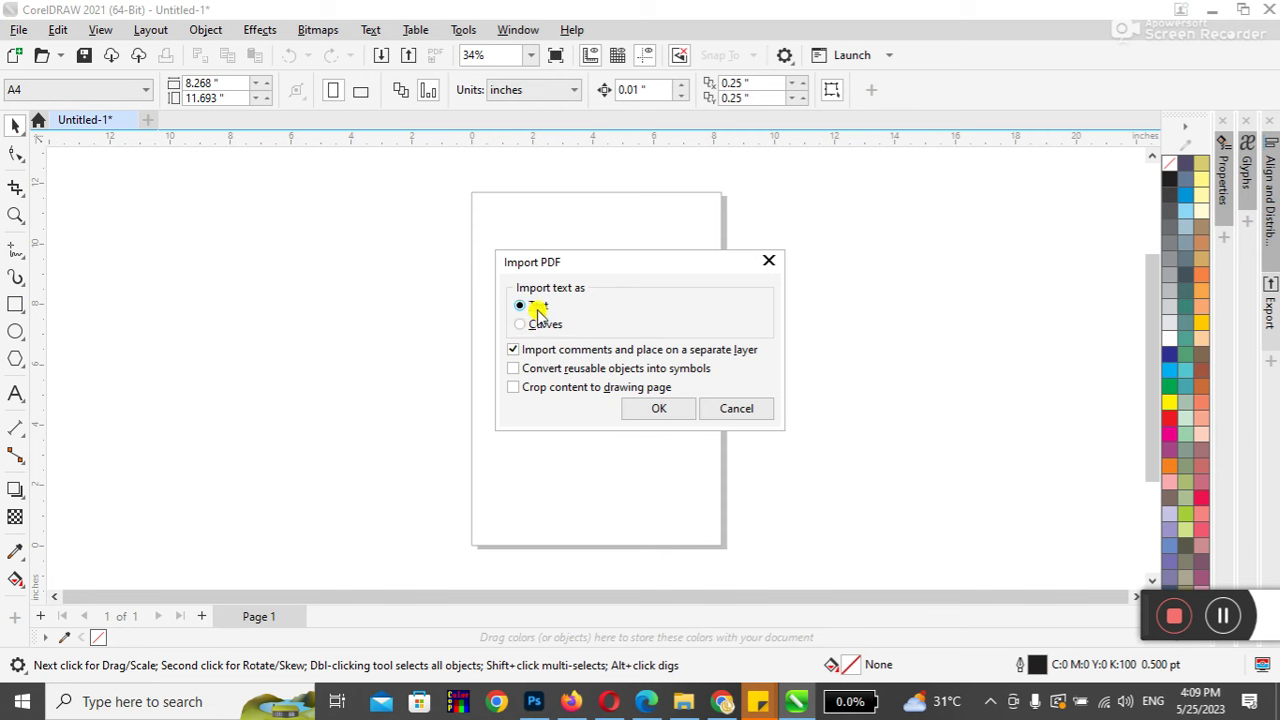
click(655, 408)
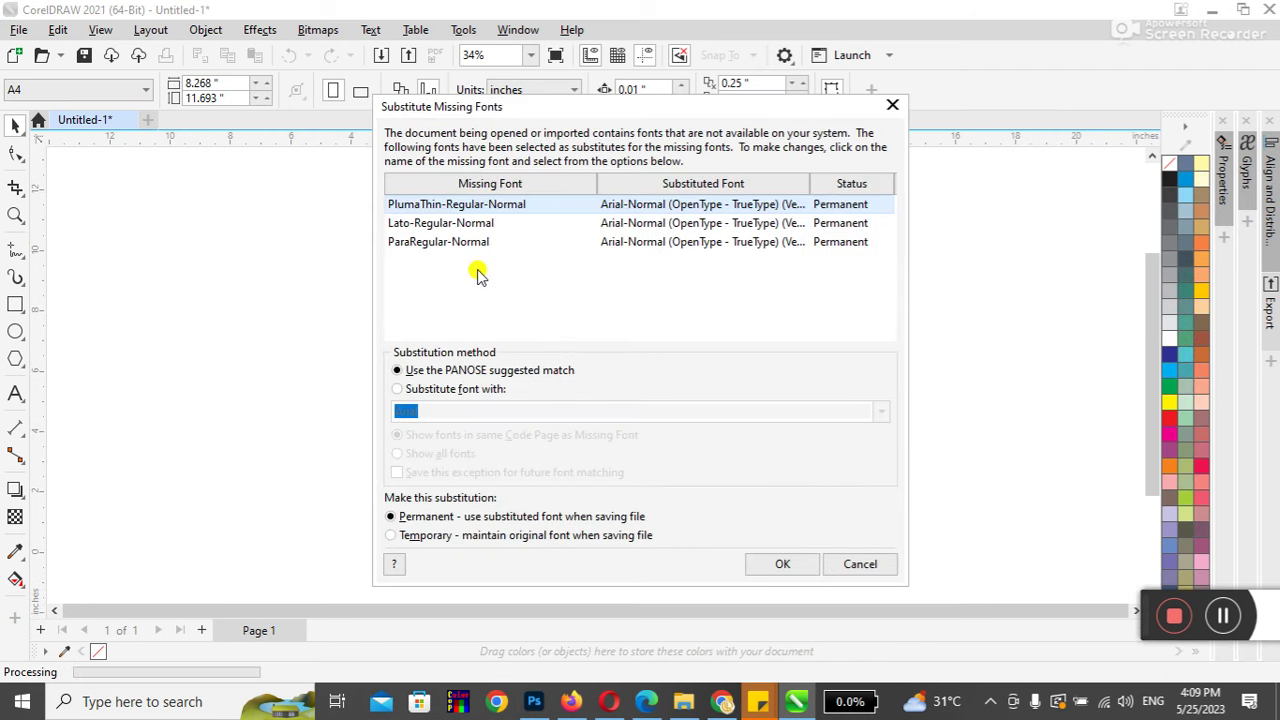
Make the substitution of all three missing fonts Temporary and place the imported design centered on the page.
drag(462, 241, 449, 199)
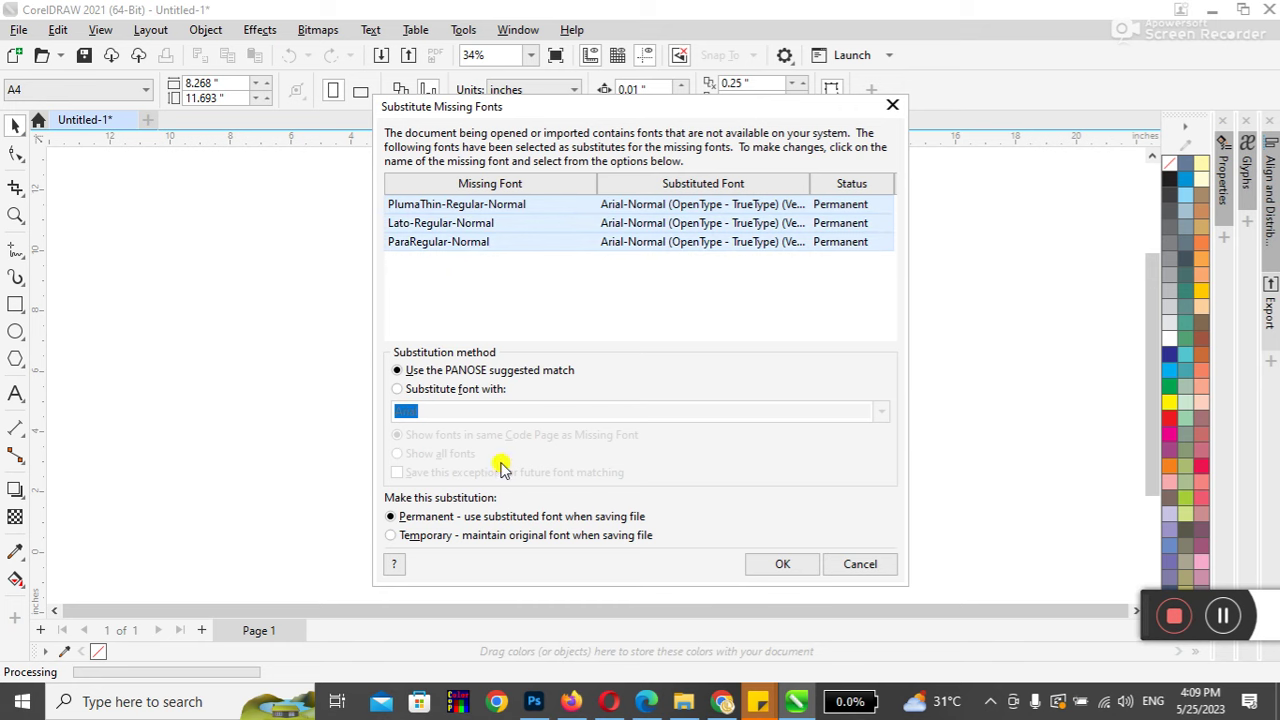
click(470, 537)
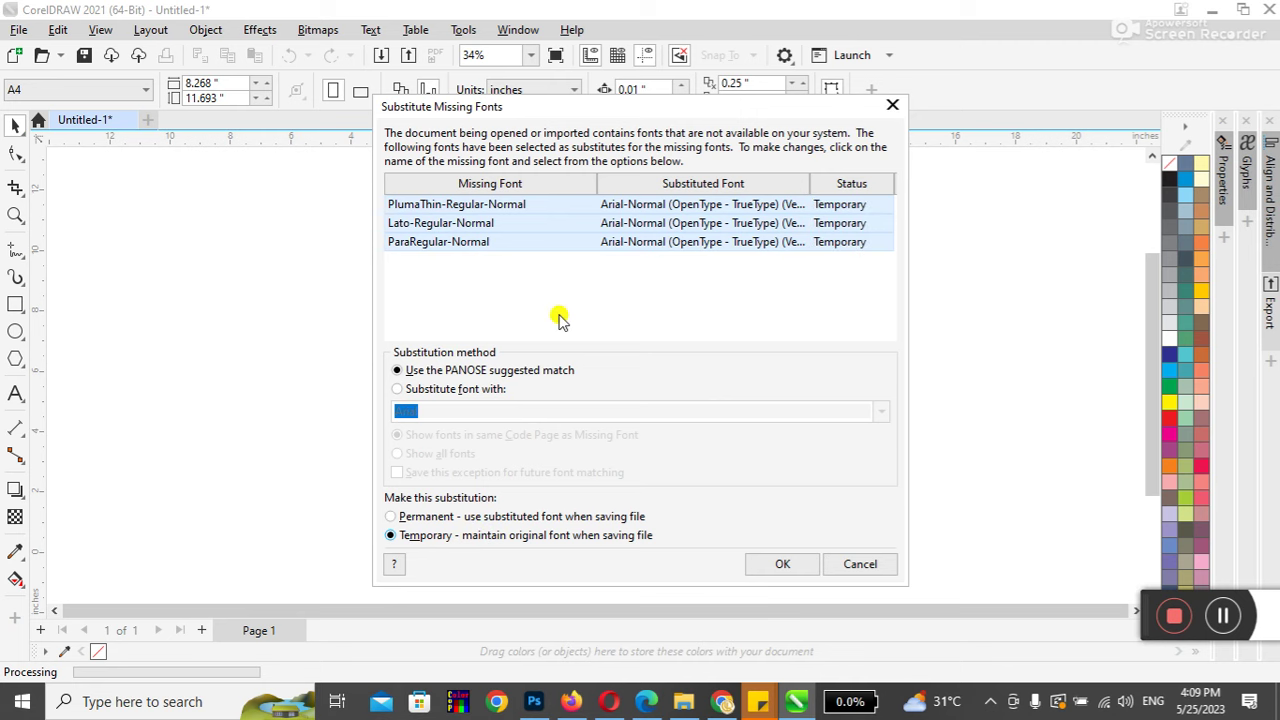
click(776, 563)
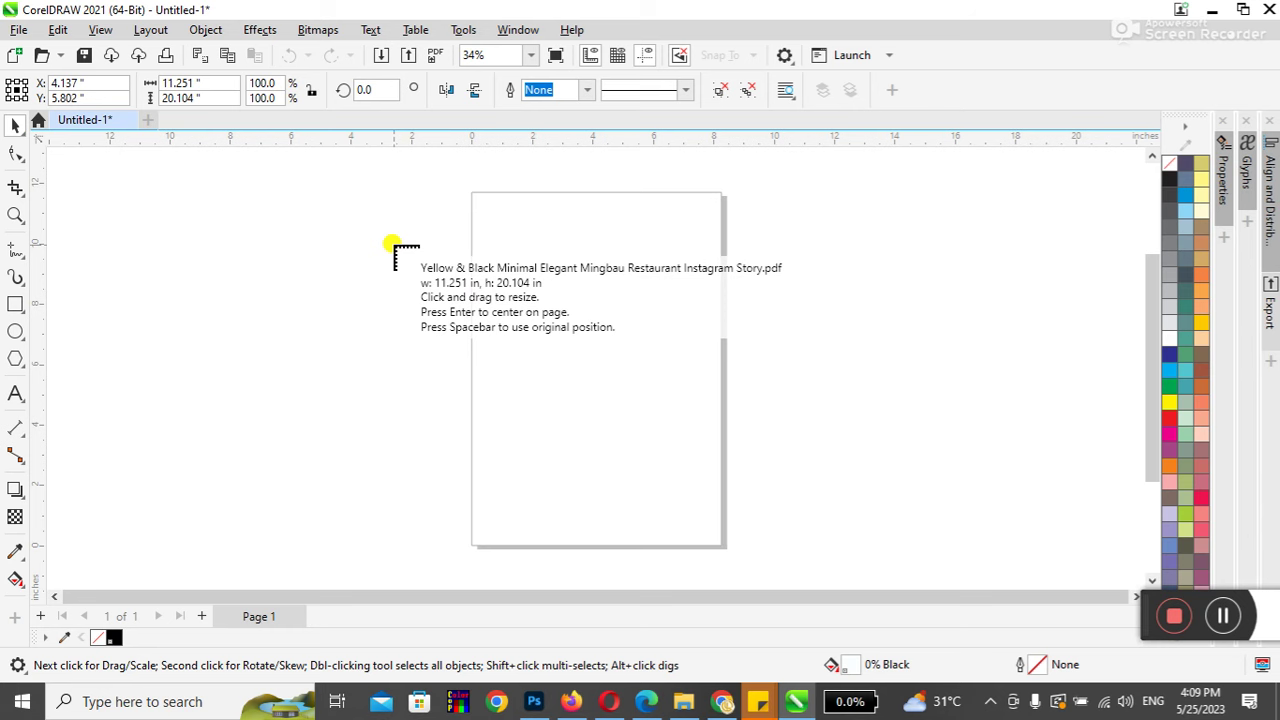
key(Return)
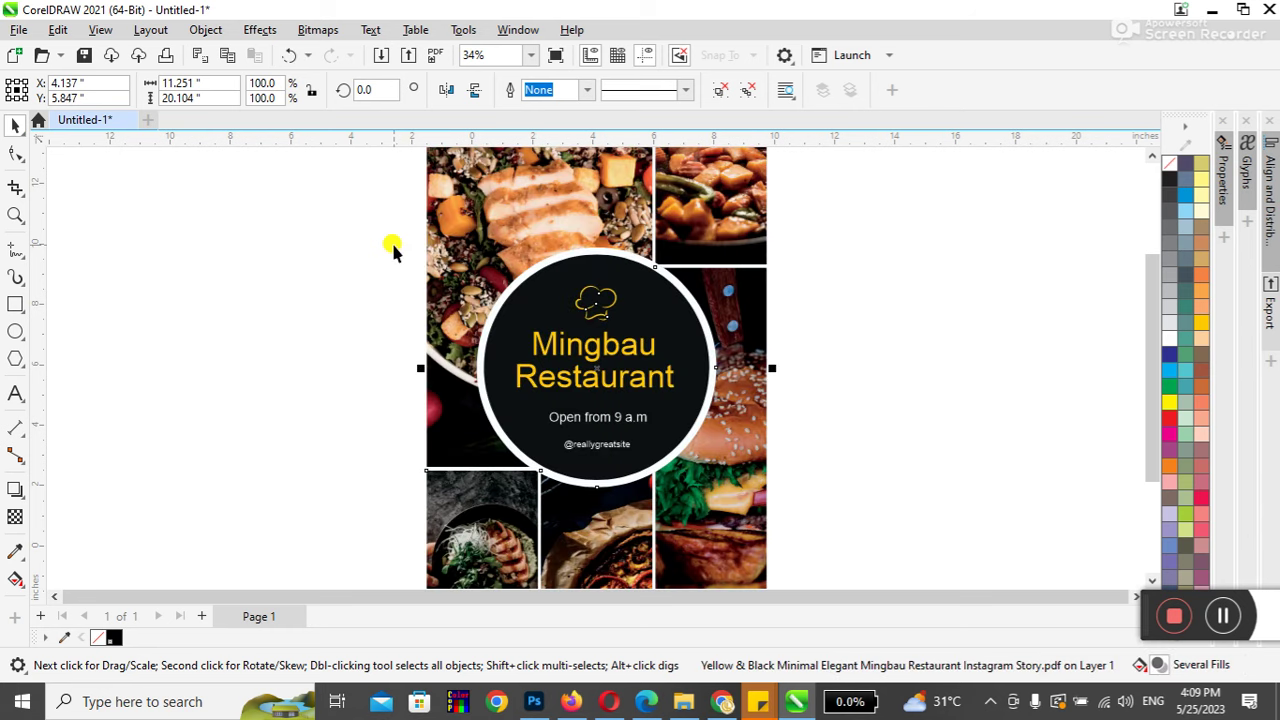
Ungroup all objects of the imported restaurant design, including nested groups.
click(906, 268)
click(634, 372)
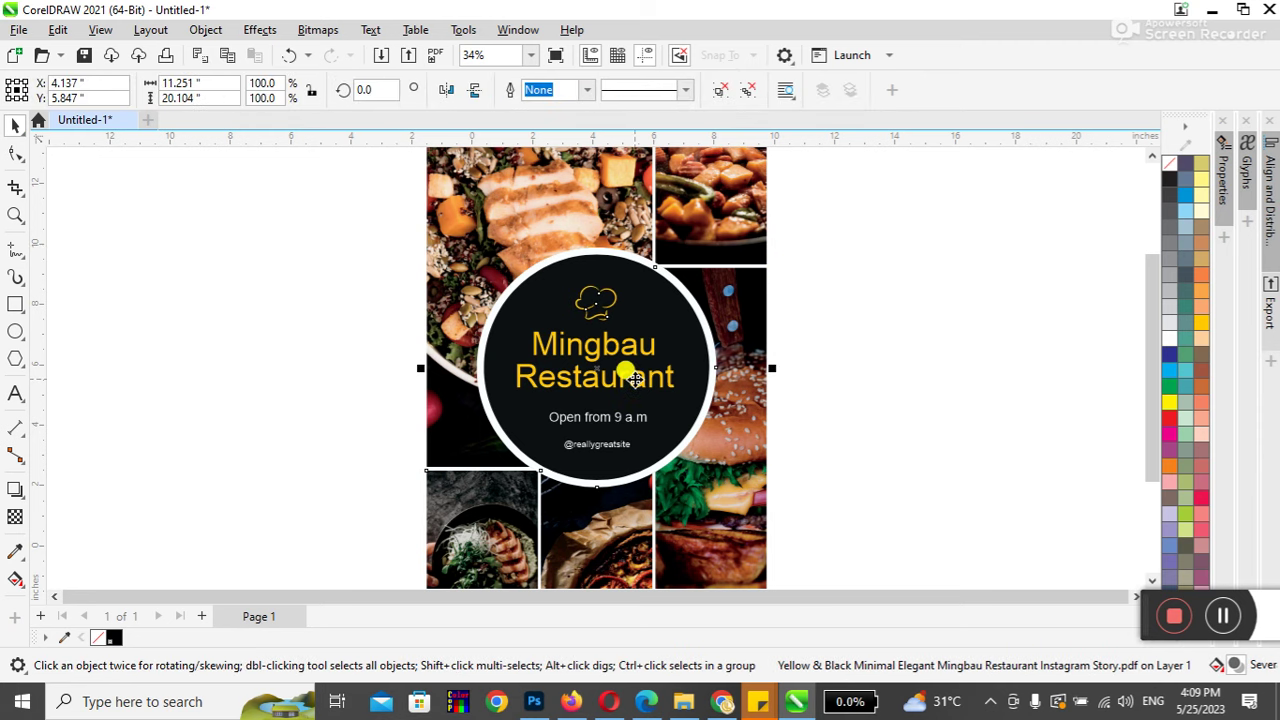
click(205, 30)
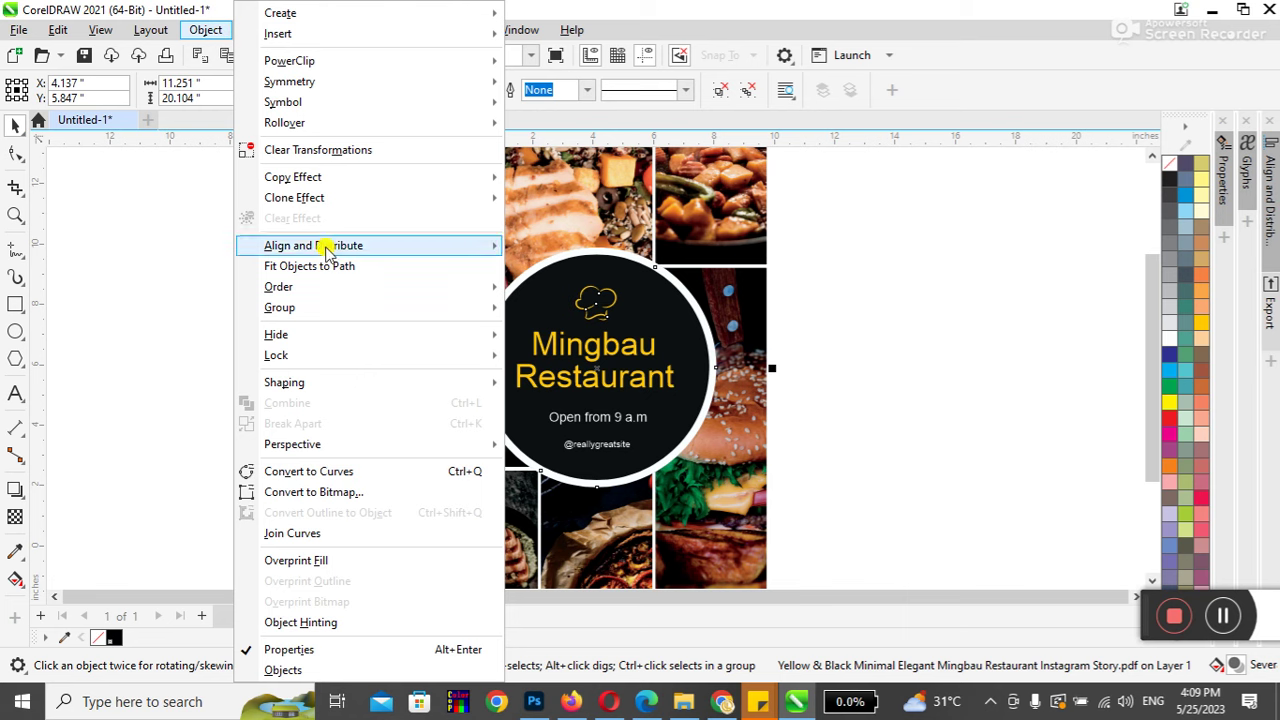
mouse_move(310, 316)
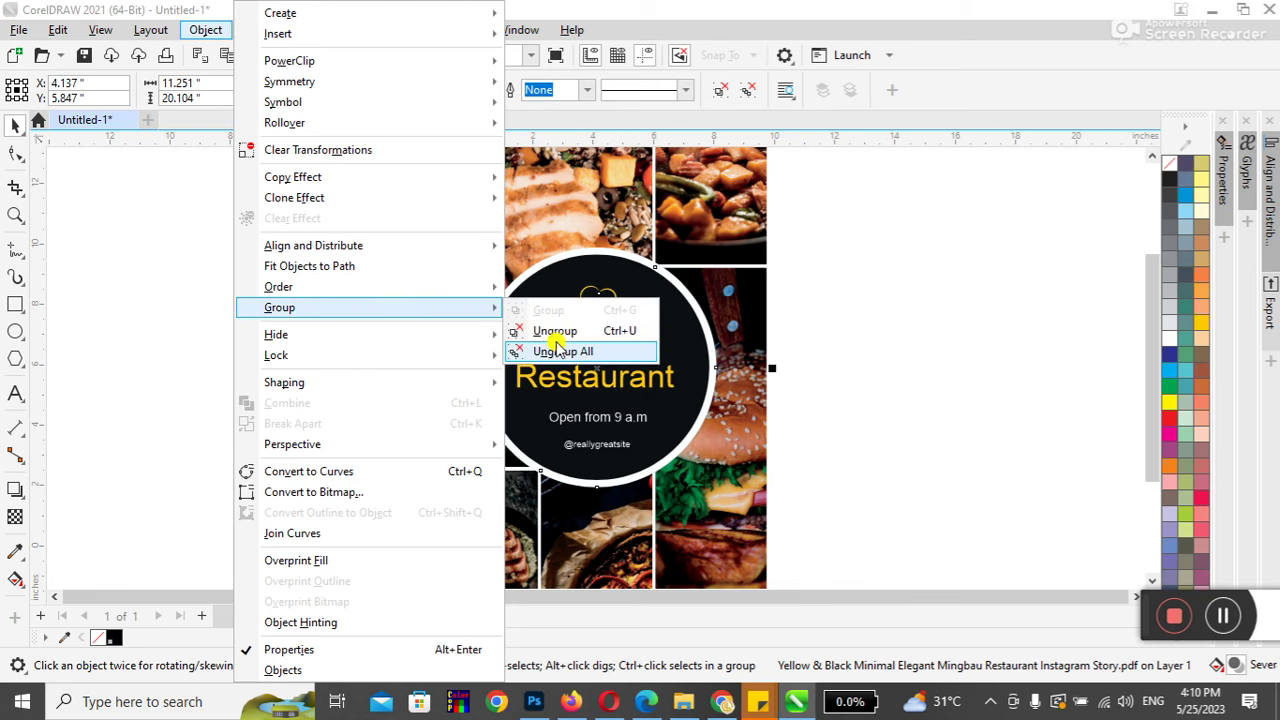
click(560, 351)
click(945, 255)
click(720, 373)
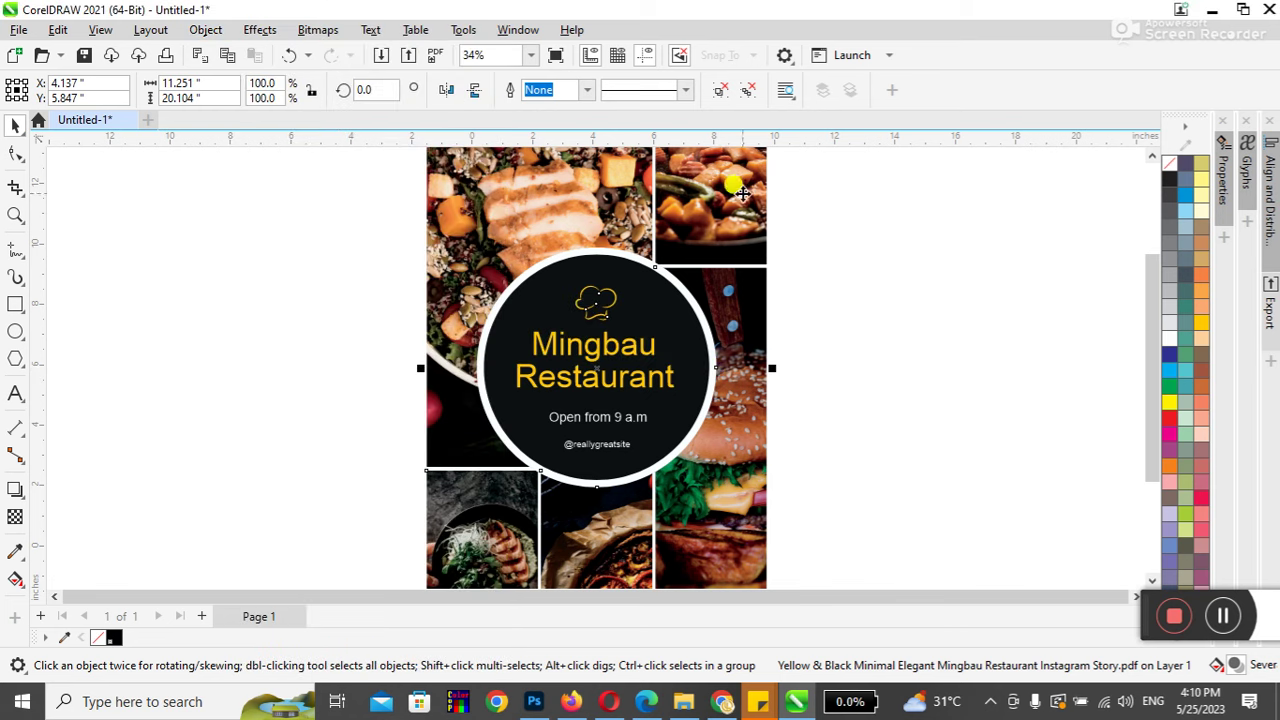
click(747, 90)
click(825, 287)
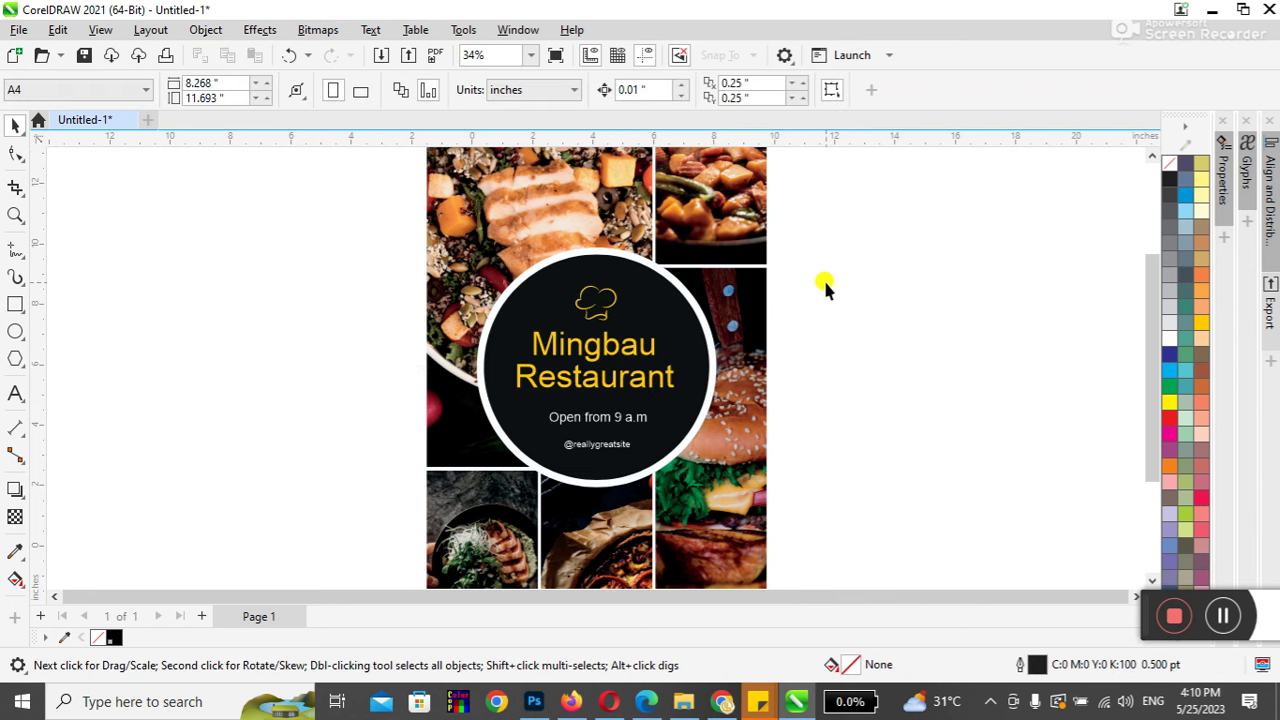
Replace the heading word "Mingbau" with "UNIQUE" in the design's central black circle.
double_click(594, 352)
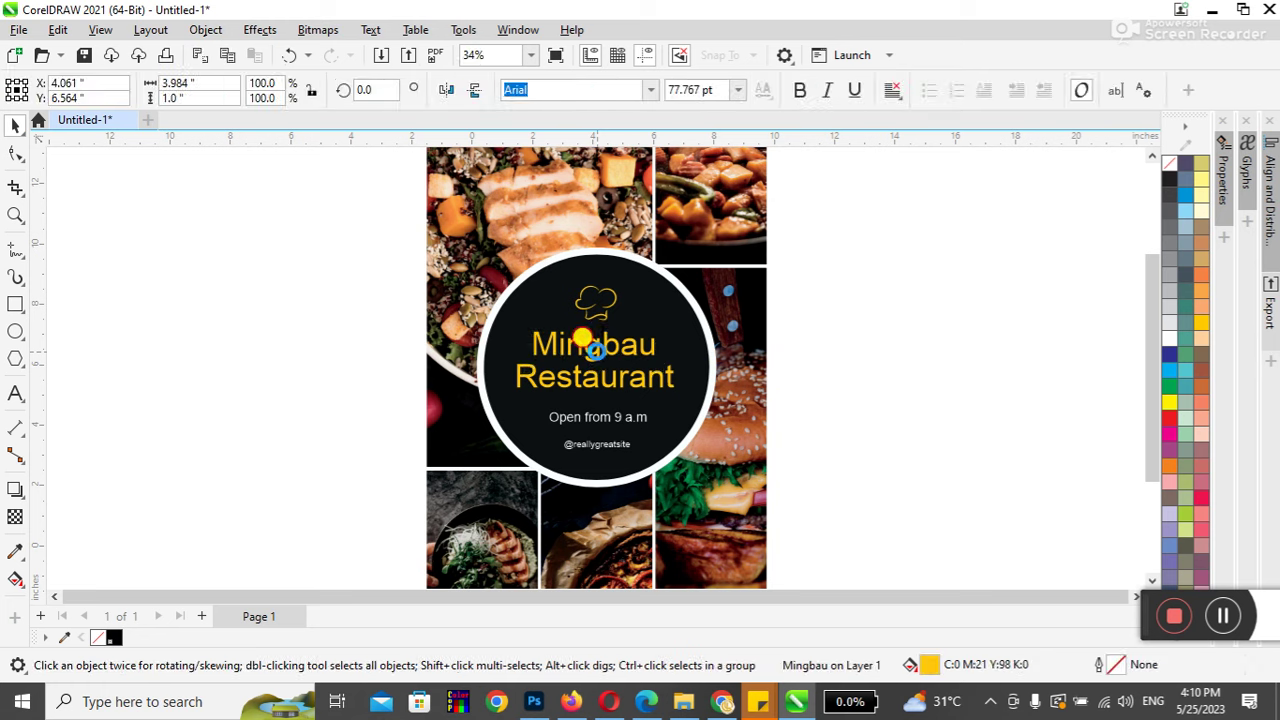
double_click(594, 347)
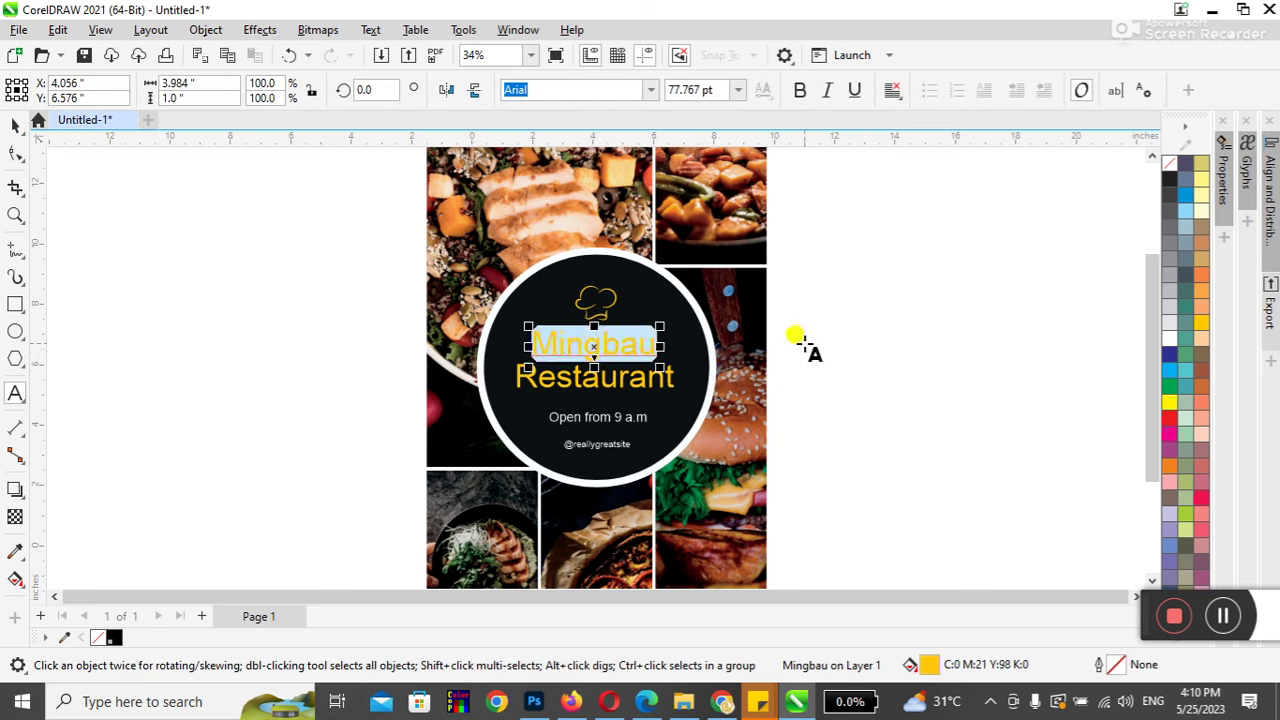
text(UNIQUE)
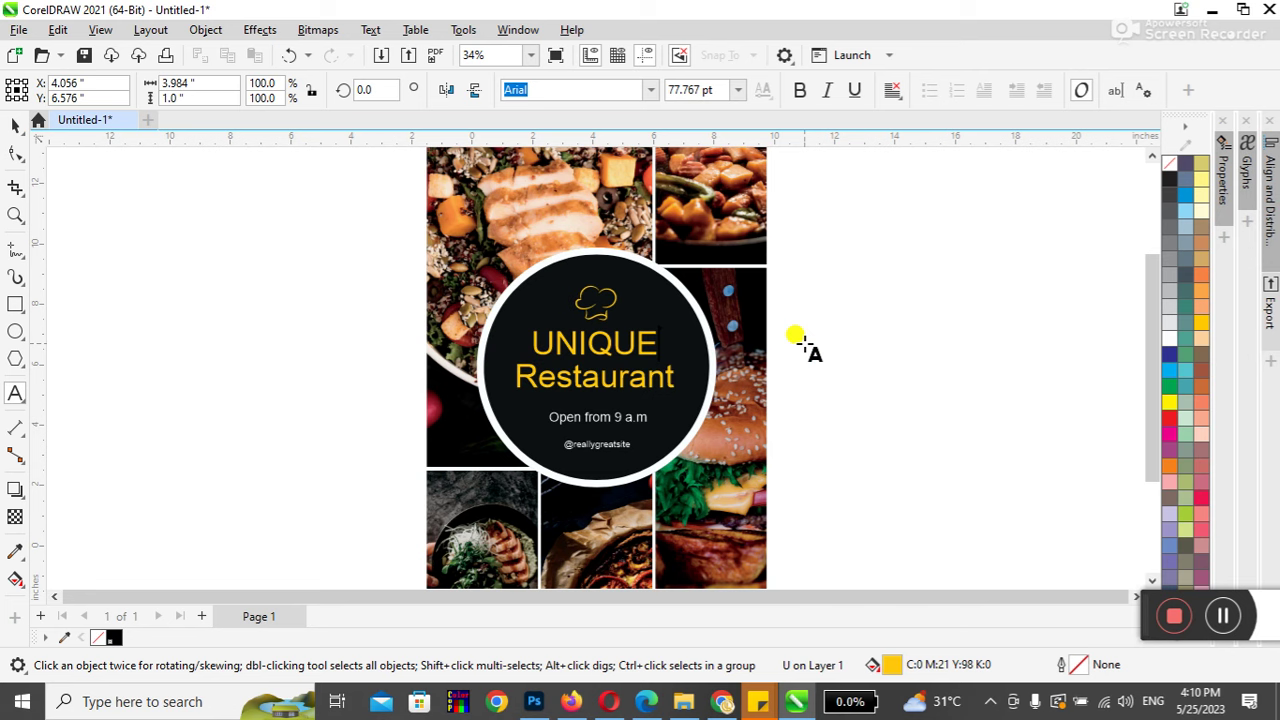
double_click(626, 372)
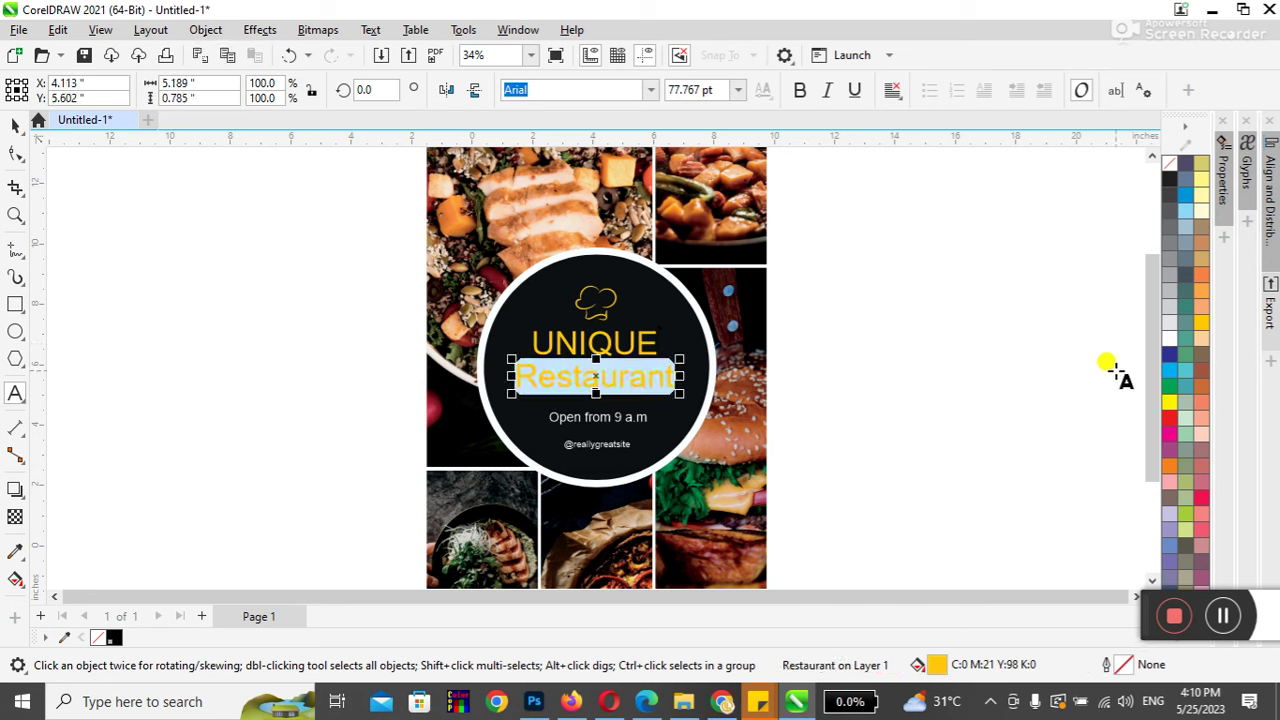
click(15, 124)
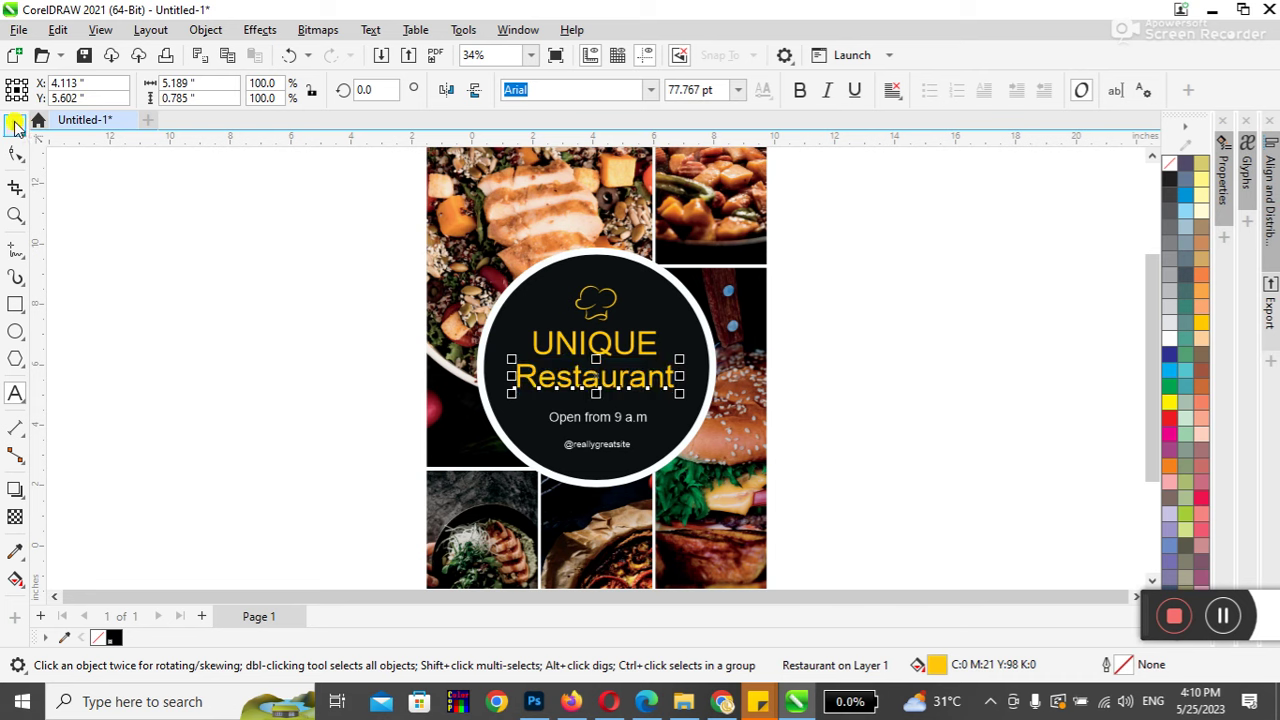
Fill the "UNIQUE" heading text with cyan (C:100 M:0 Y:0 K:0) and deselect it.
click(621, 354)
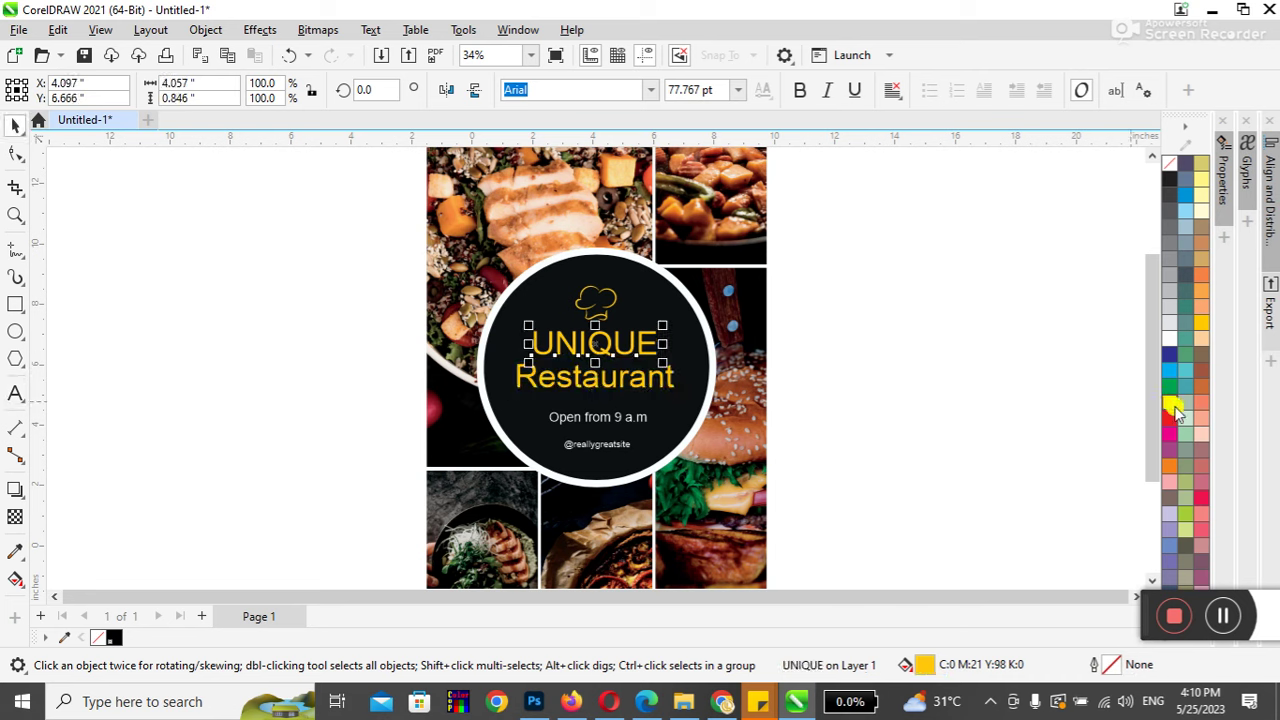
click(1167, 370)
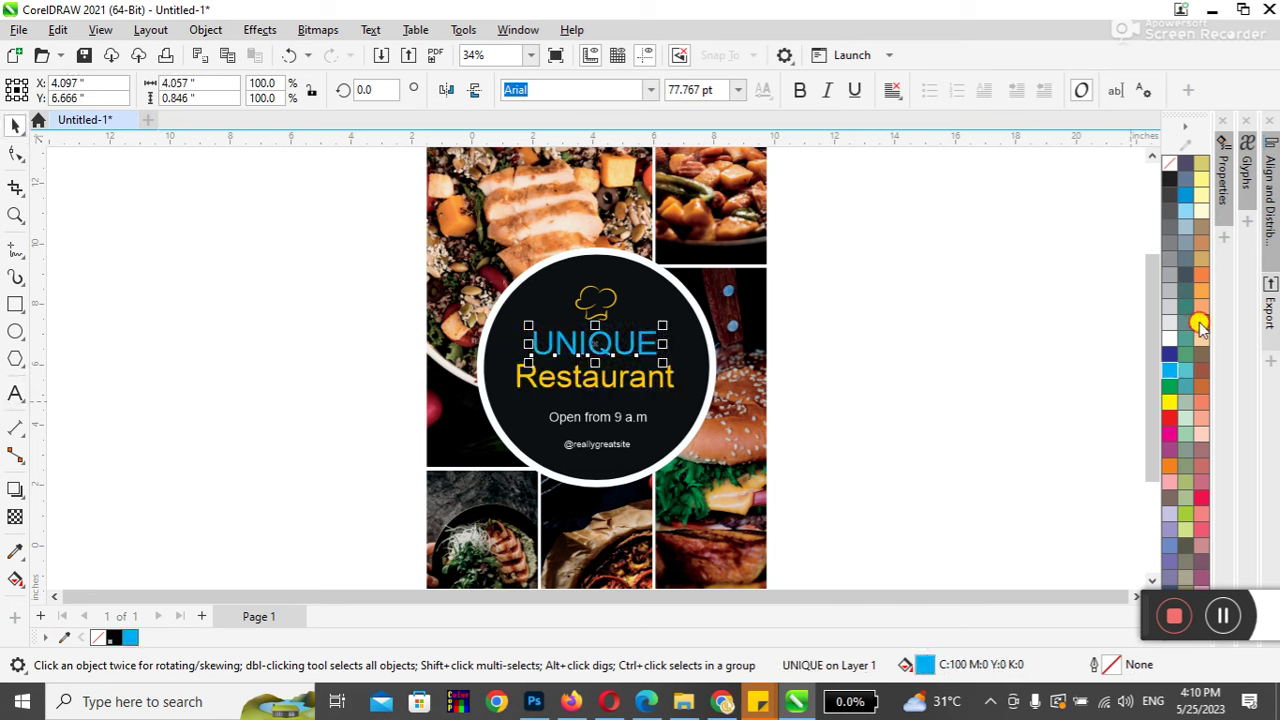
click(1201, 322)
click(1170, 370)
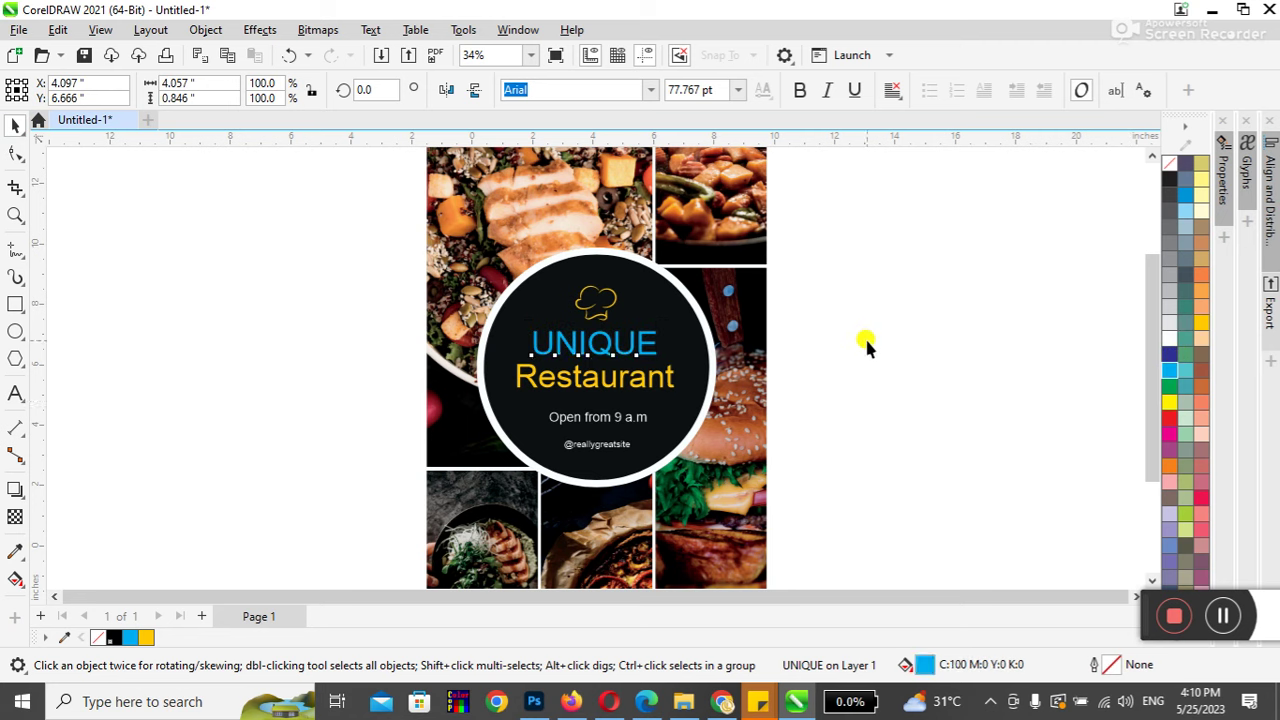
click(835, 440)
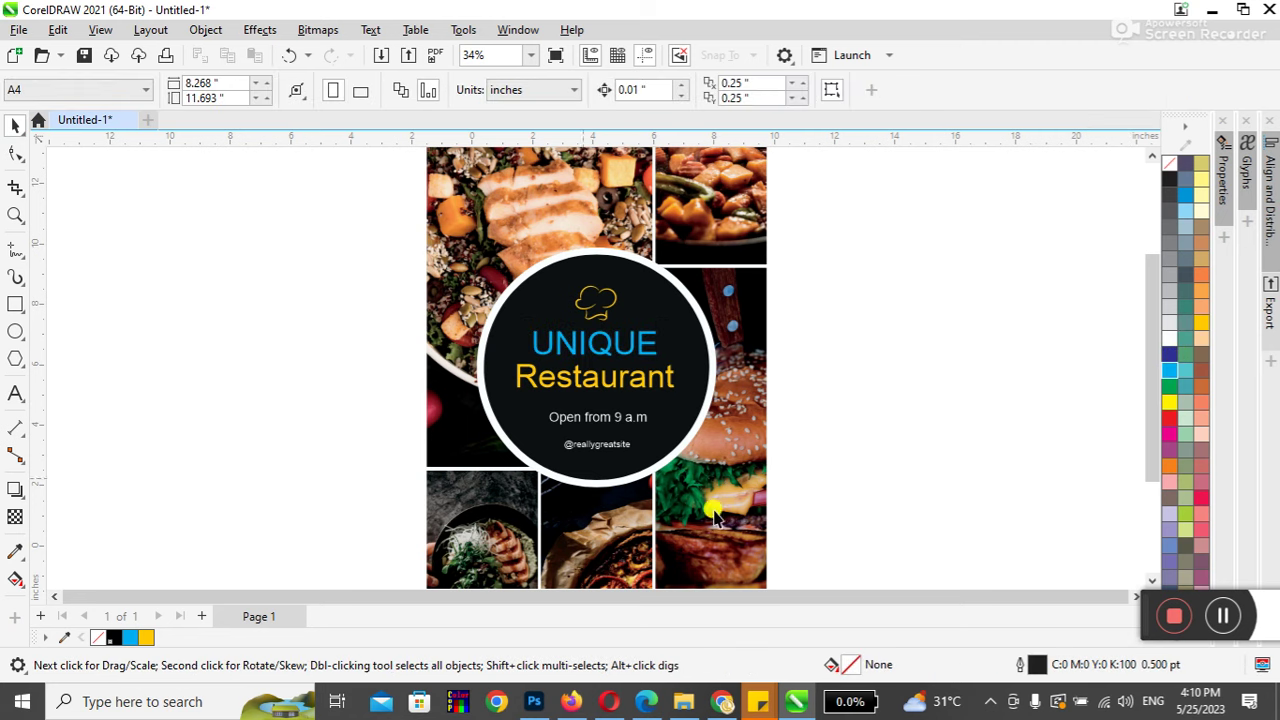
click(18, 29)
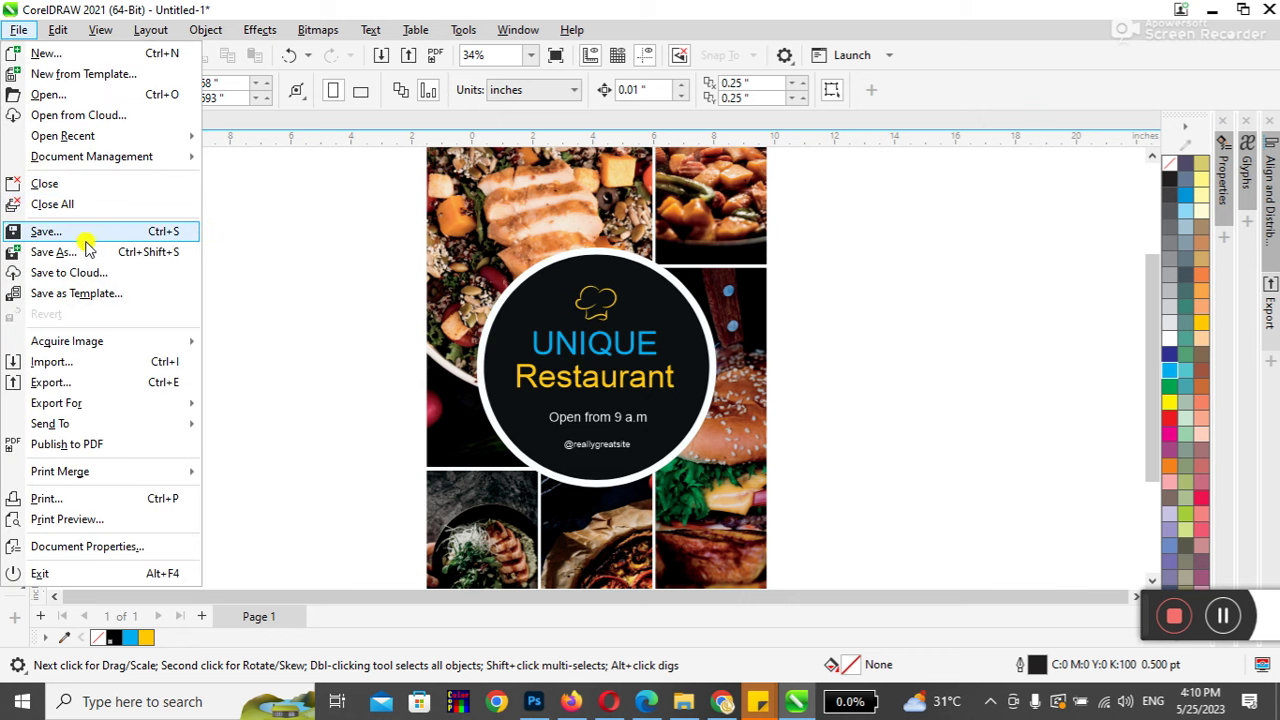
click(84, 240)
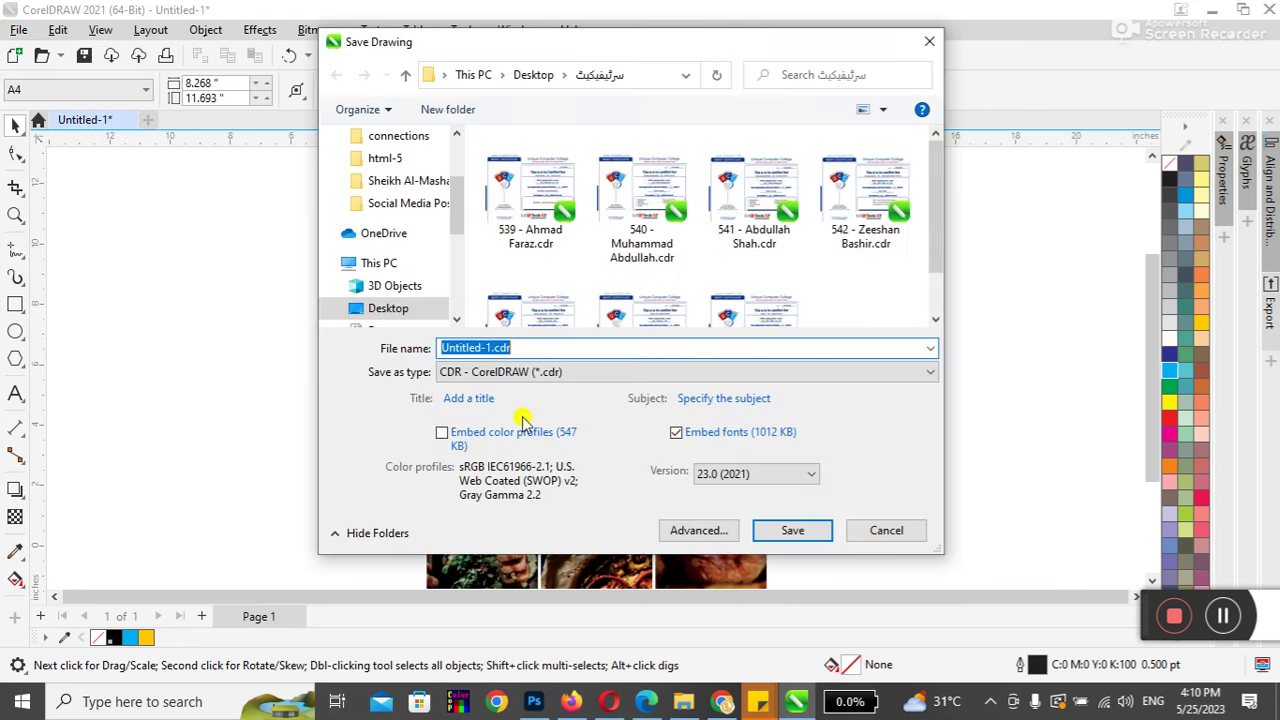
click(878, 531)
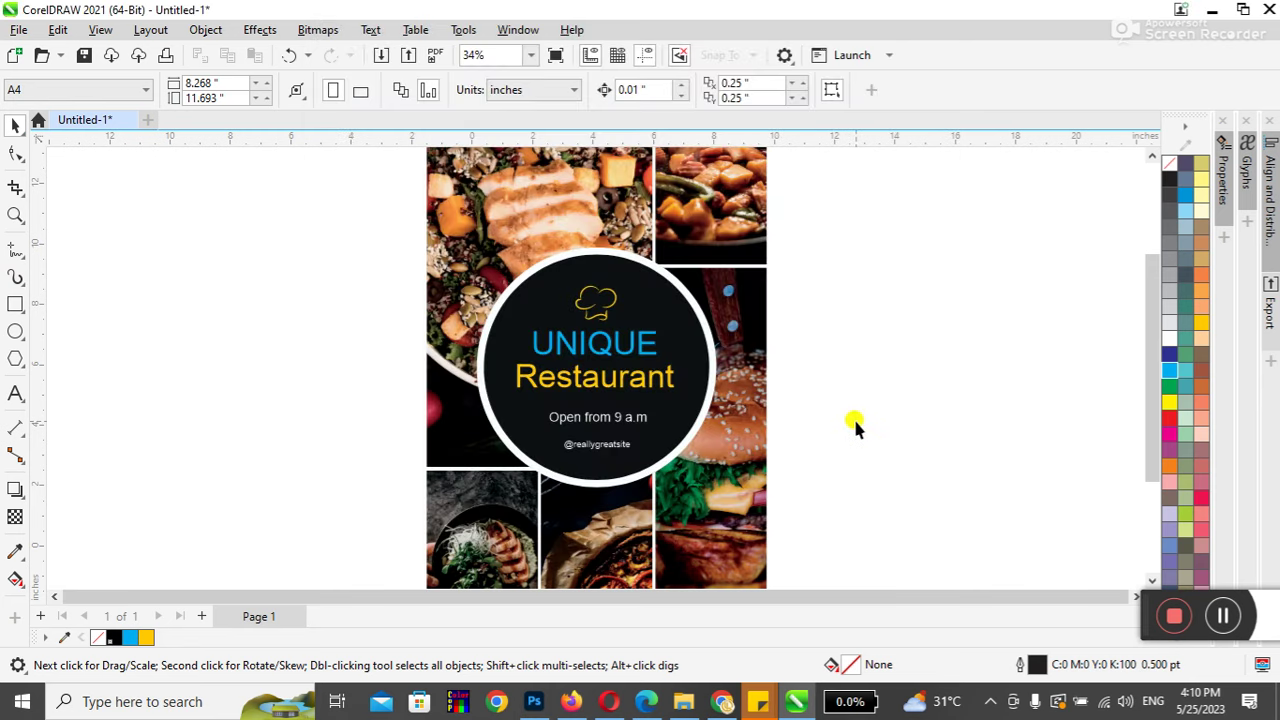